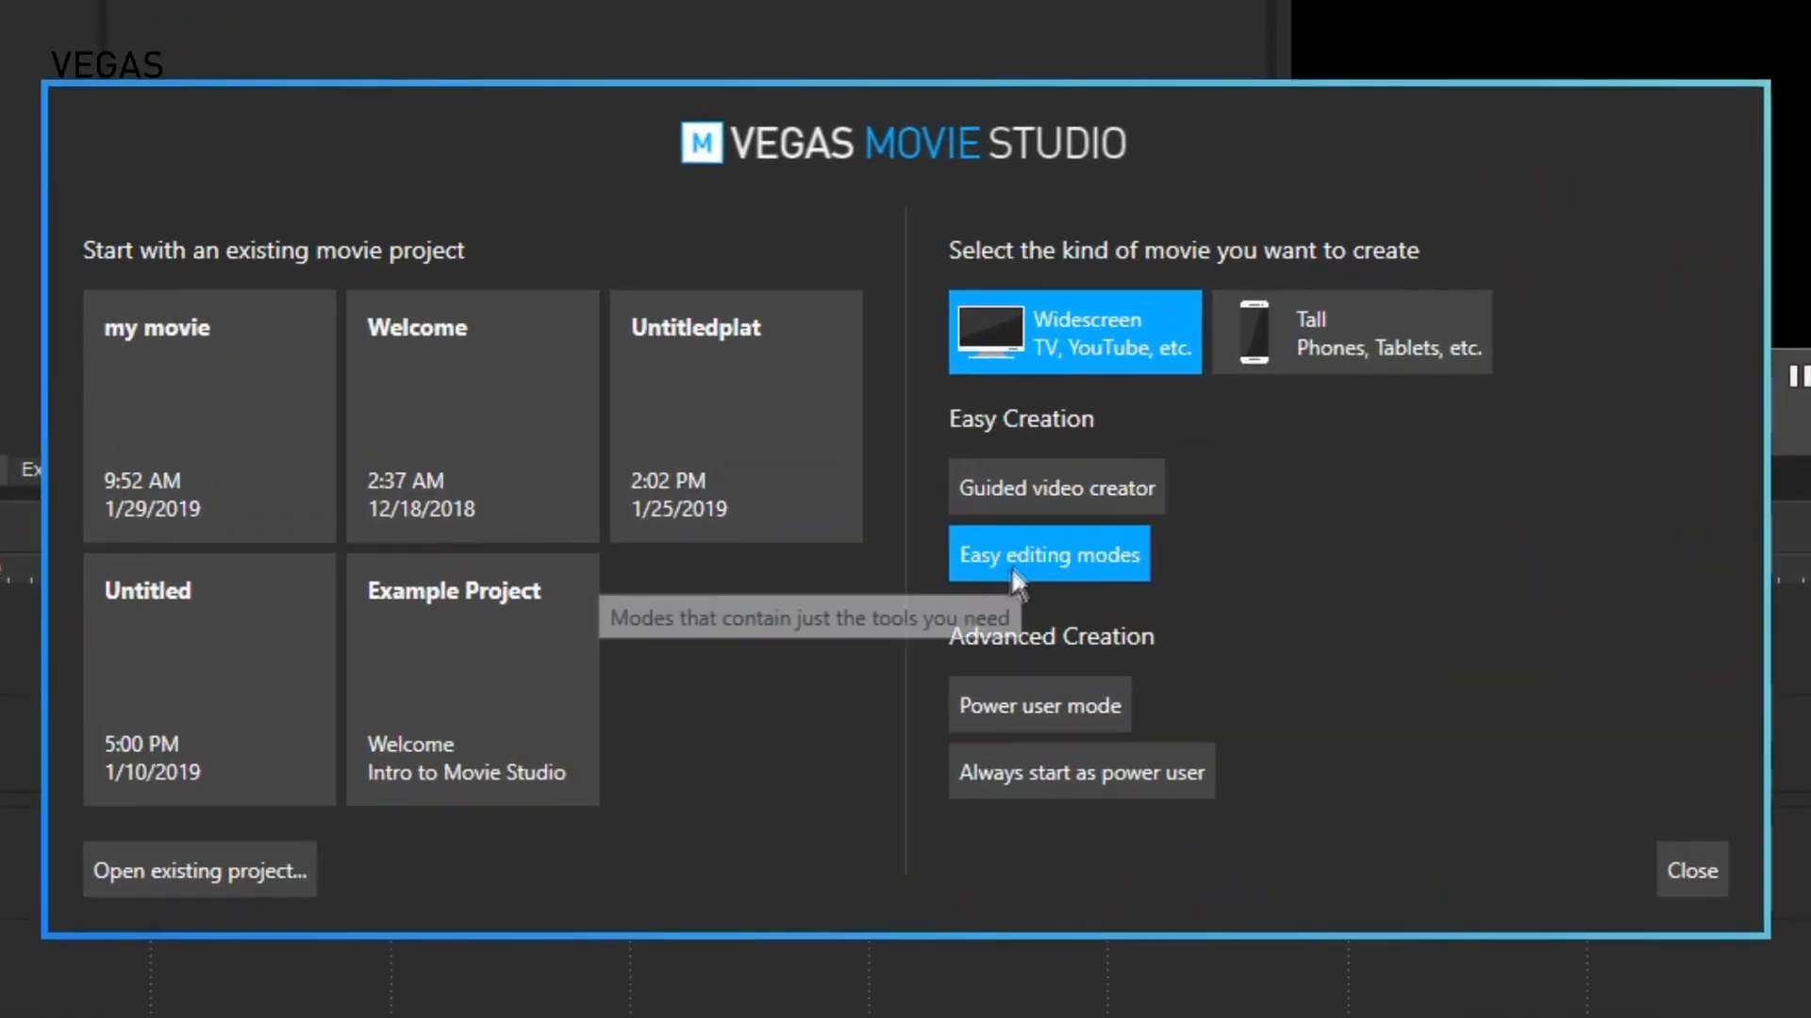
Start in easy editing mode, import 1_Intro, 2_Chipmunk, 3_Camp and 4_Camping_Cooker, and match project video settings to the media
{"action": "left_click", "coordinate": [1031, 550]}
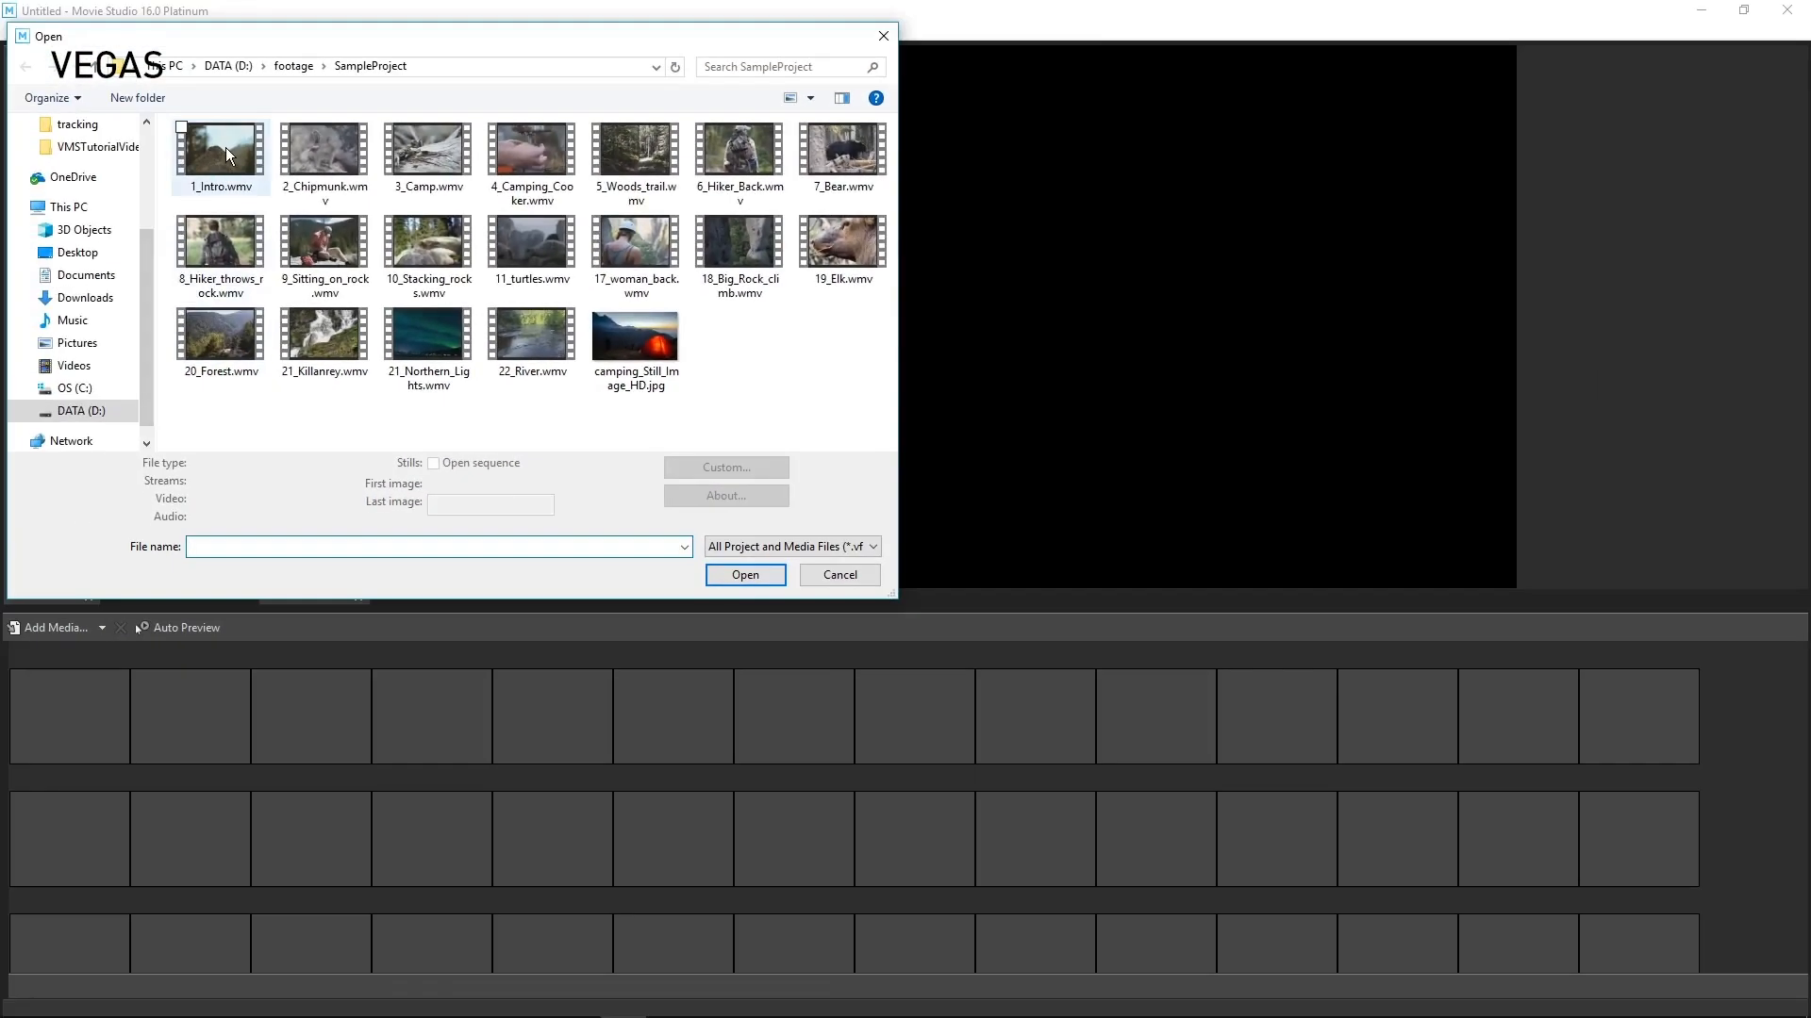
{"action": "left_click", "coordinate": [224, 147]}
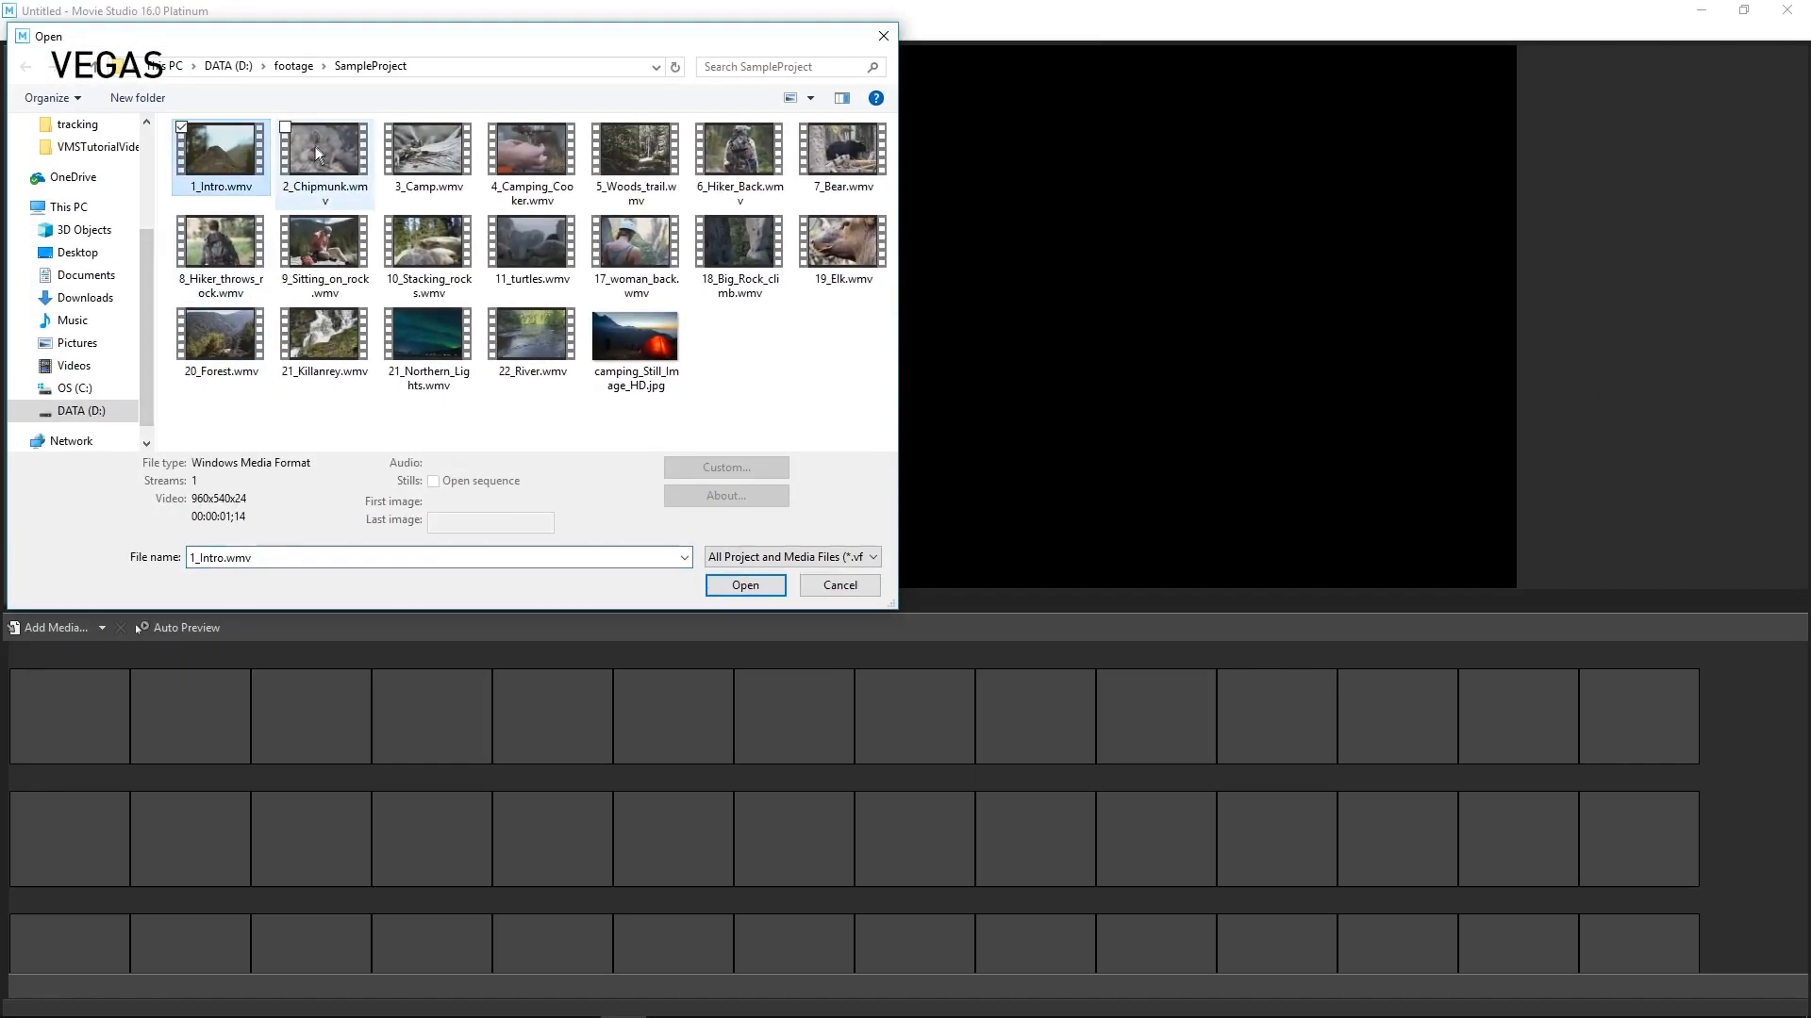
{"action": "left_click", "coordinate": [325, 145], "text": "ctrl"}
{"action": "left_click", "coordinate": [396, 159], "text": "ctrl"}
{"action": "left_click", "coordinate": [541, 151], "text": "ctrl"}
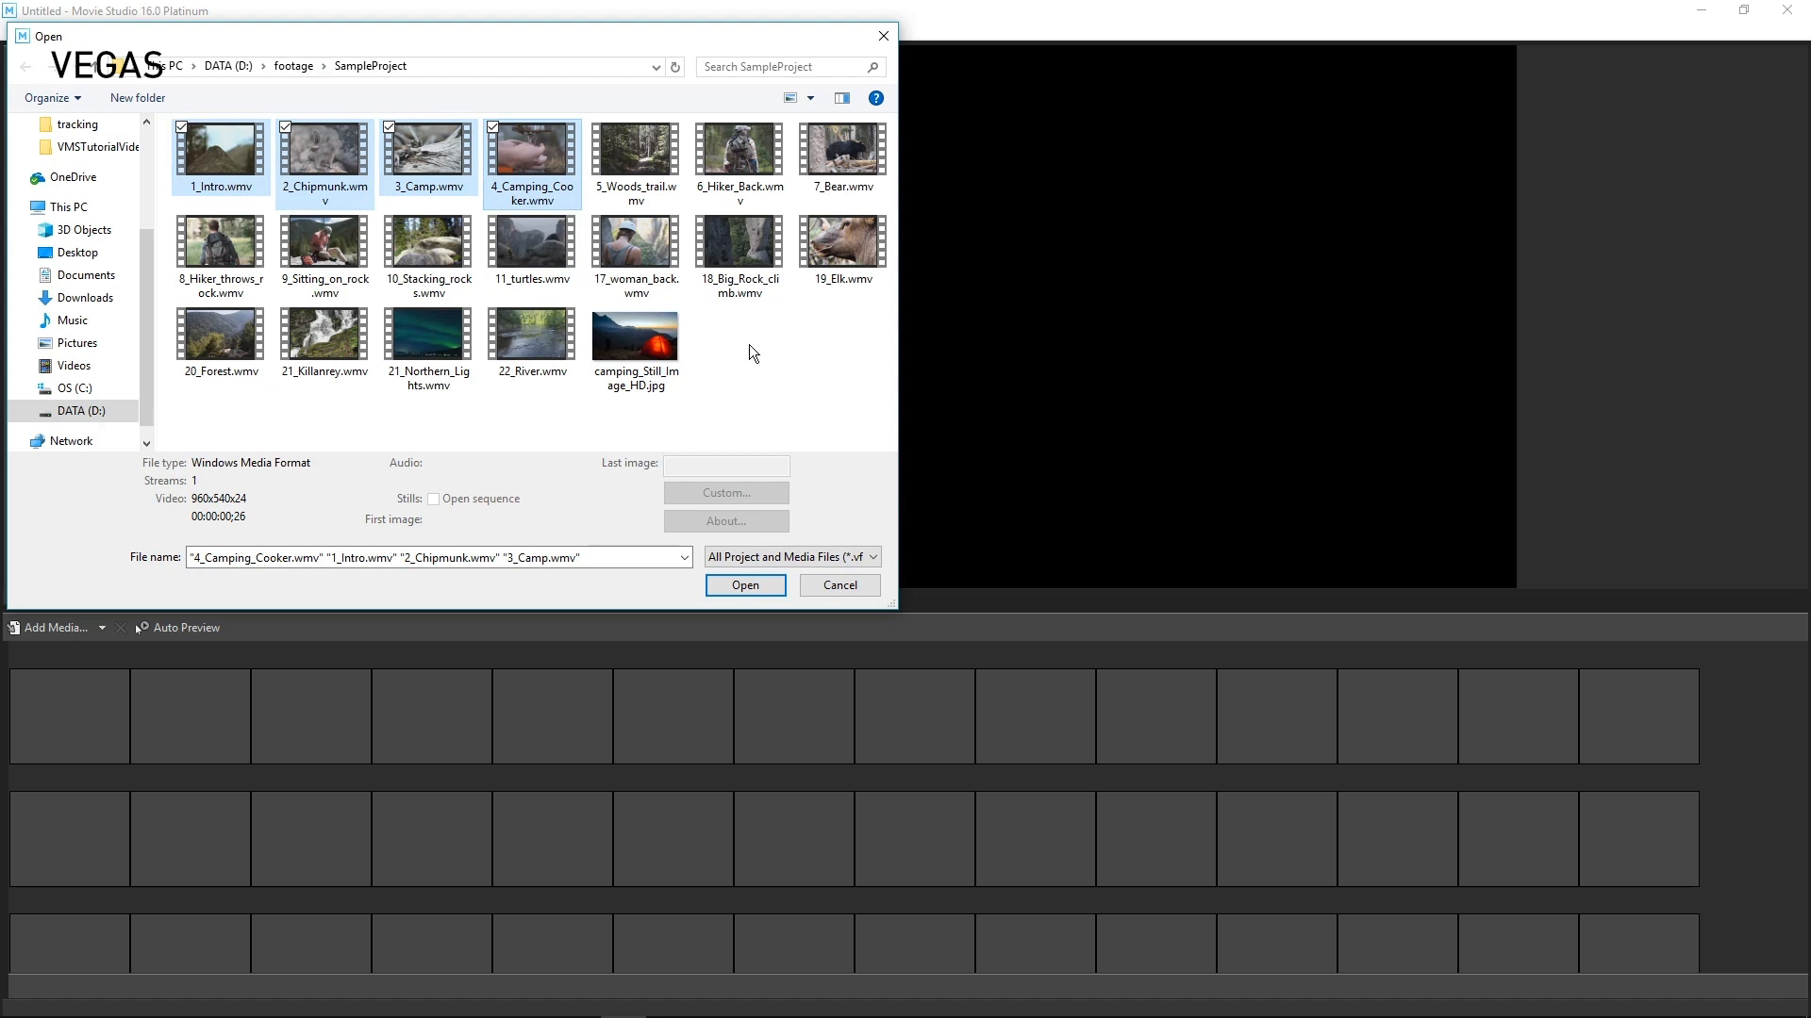
{"action": "left_click", "coordinate": [745, 584]}
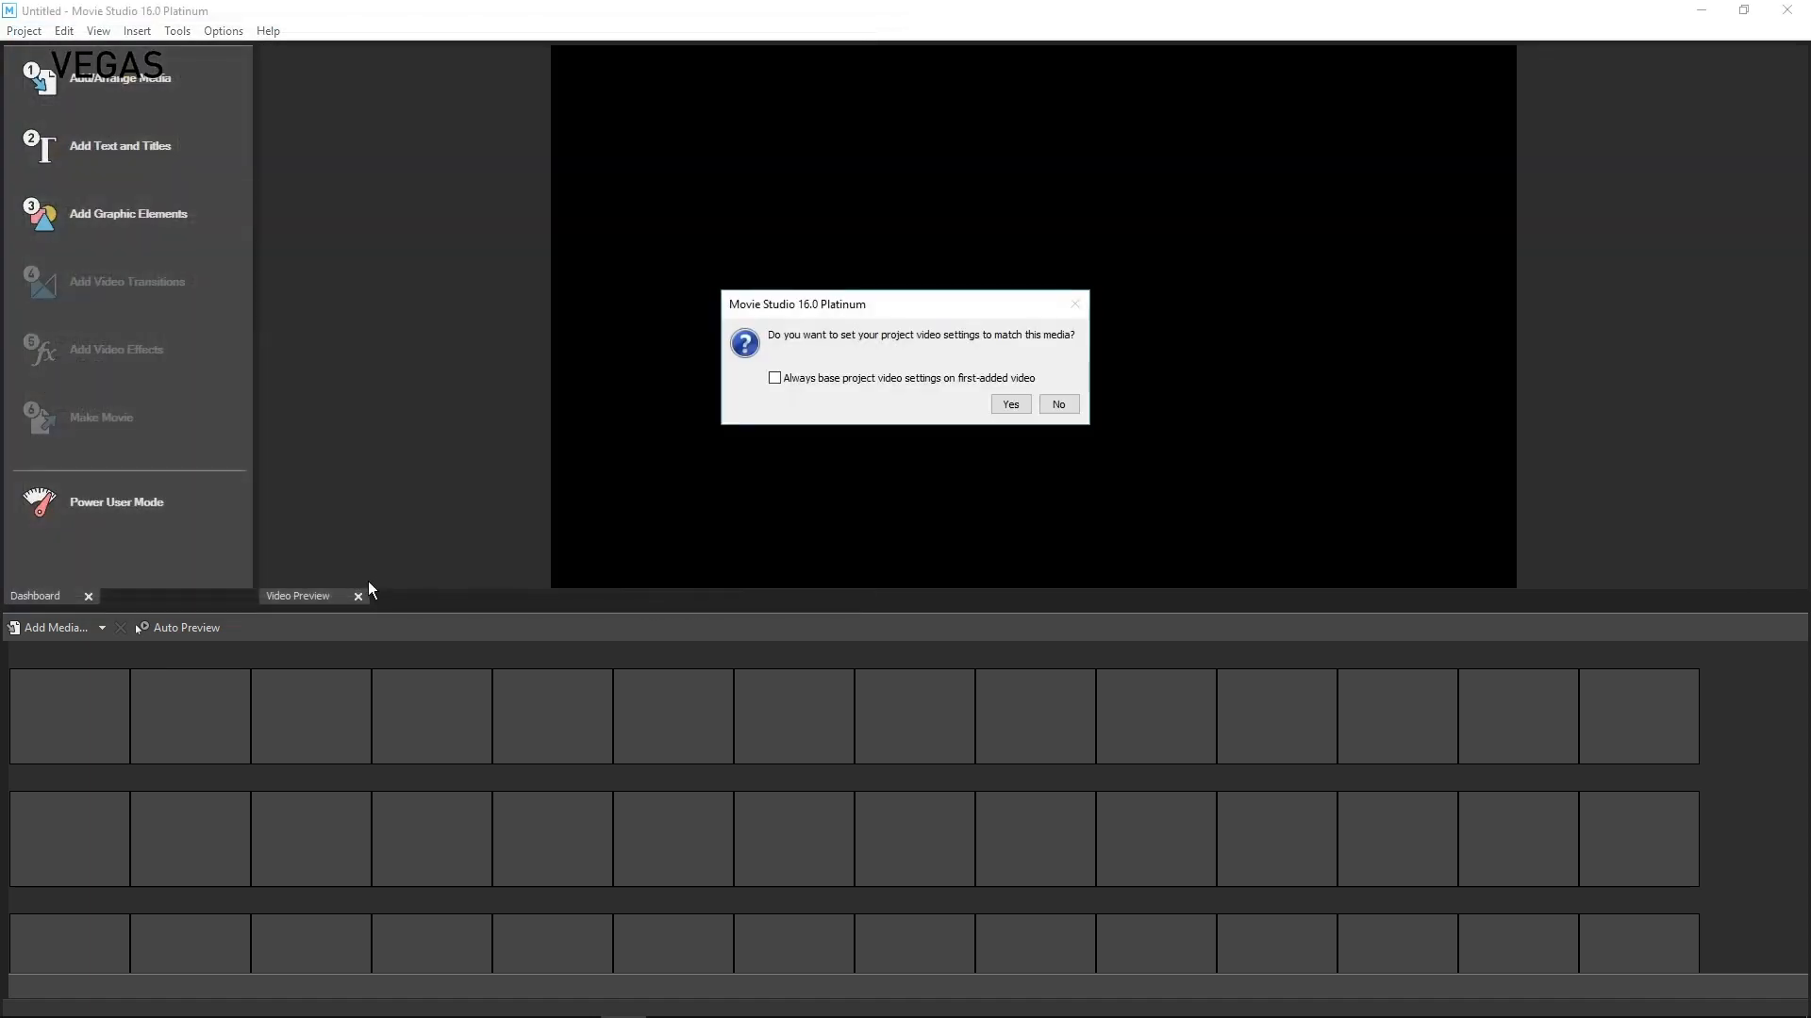
{"action": "left_click", "coordinate": [1015, 402]}
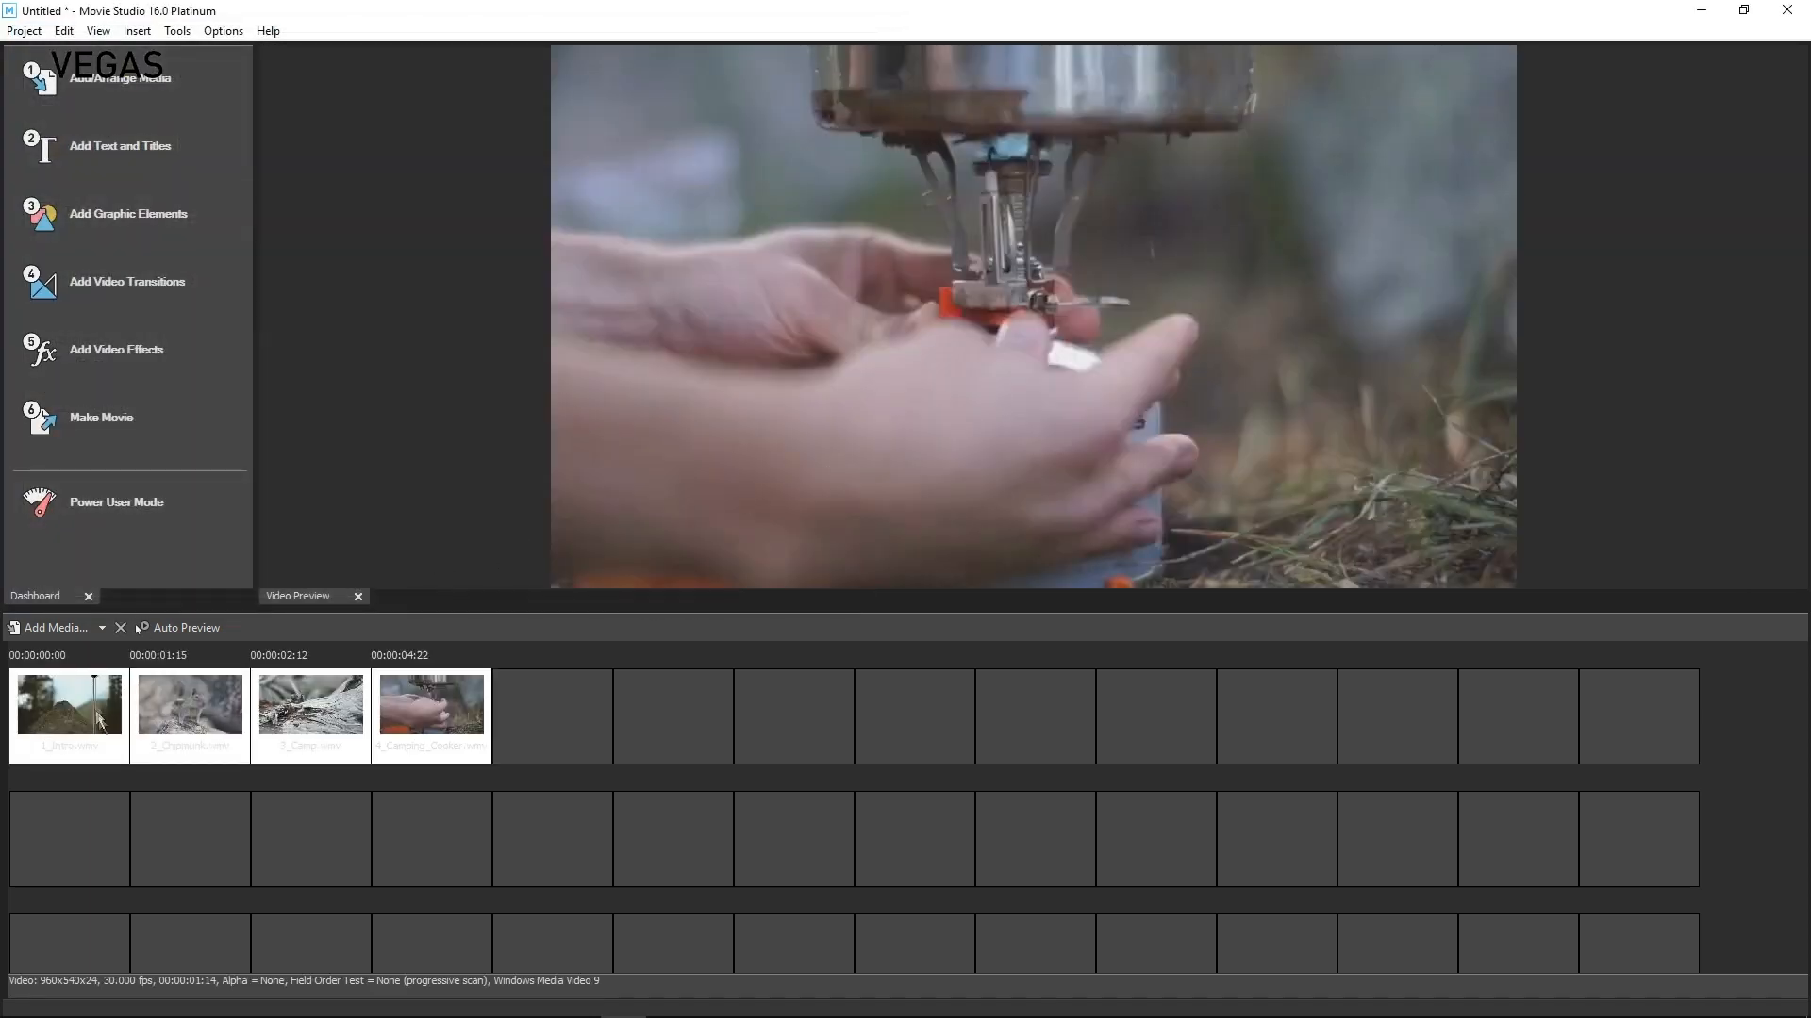
Reorder the storyboard clips to 3_Camp, 1_Intro, 4_Camping_Cooker, 2_Chipmunk
{"action": "left_click_drag", "start_coordinate": [88, 702], "coordinate": [300, 712]}
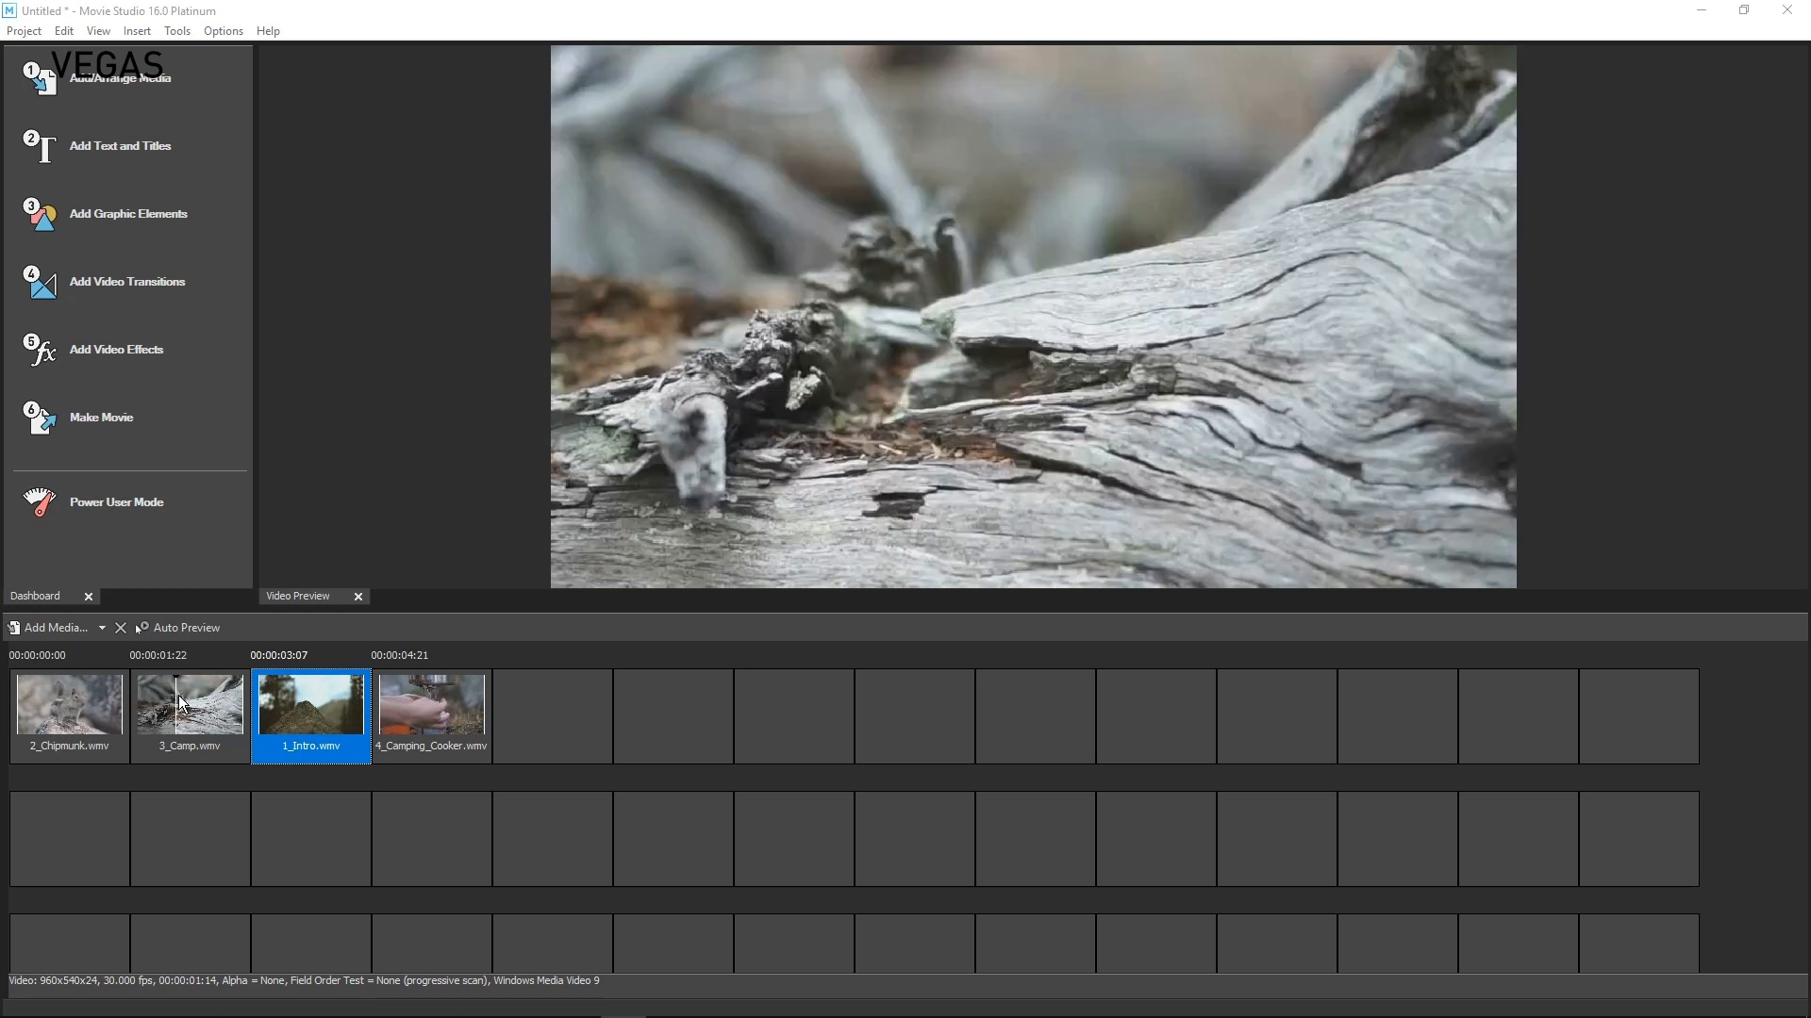
{"action": "left_click", "coordinate": [241, 714]}
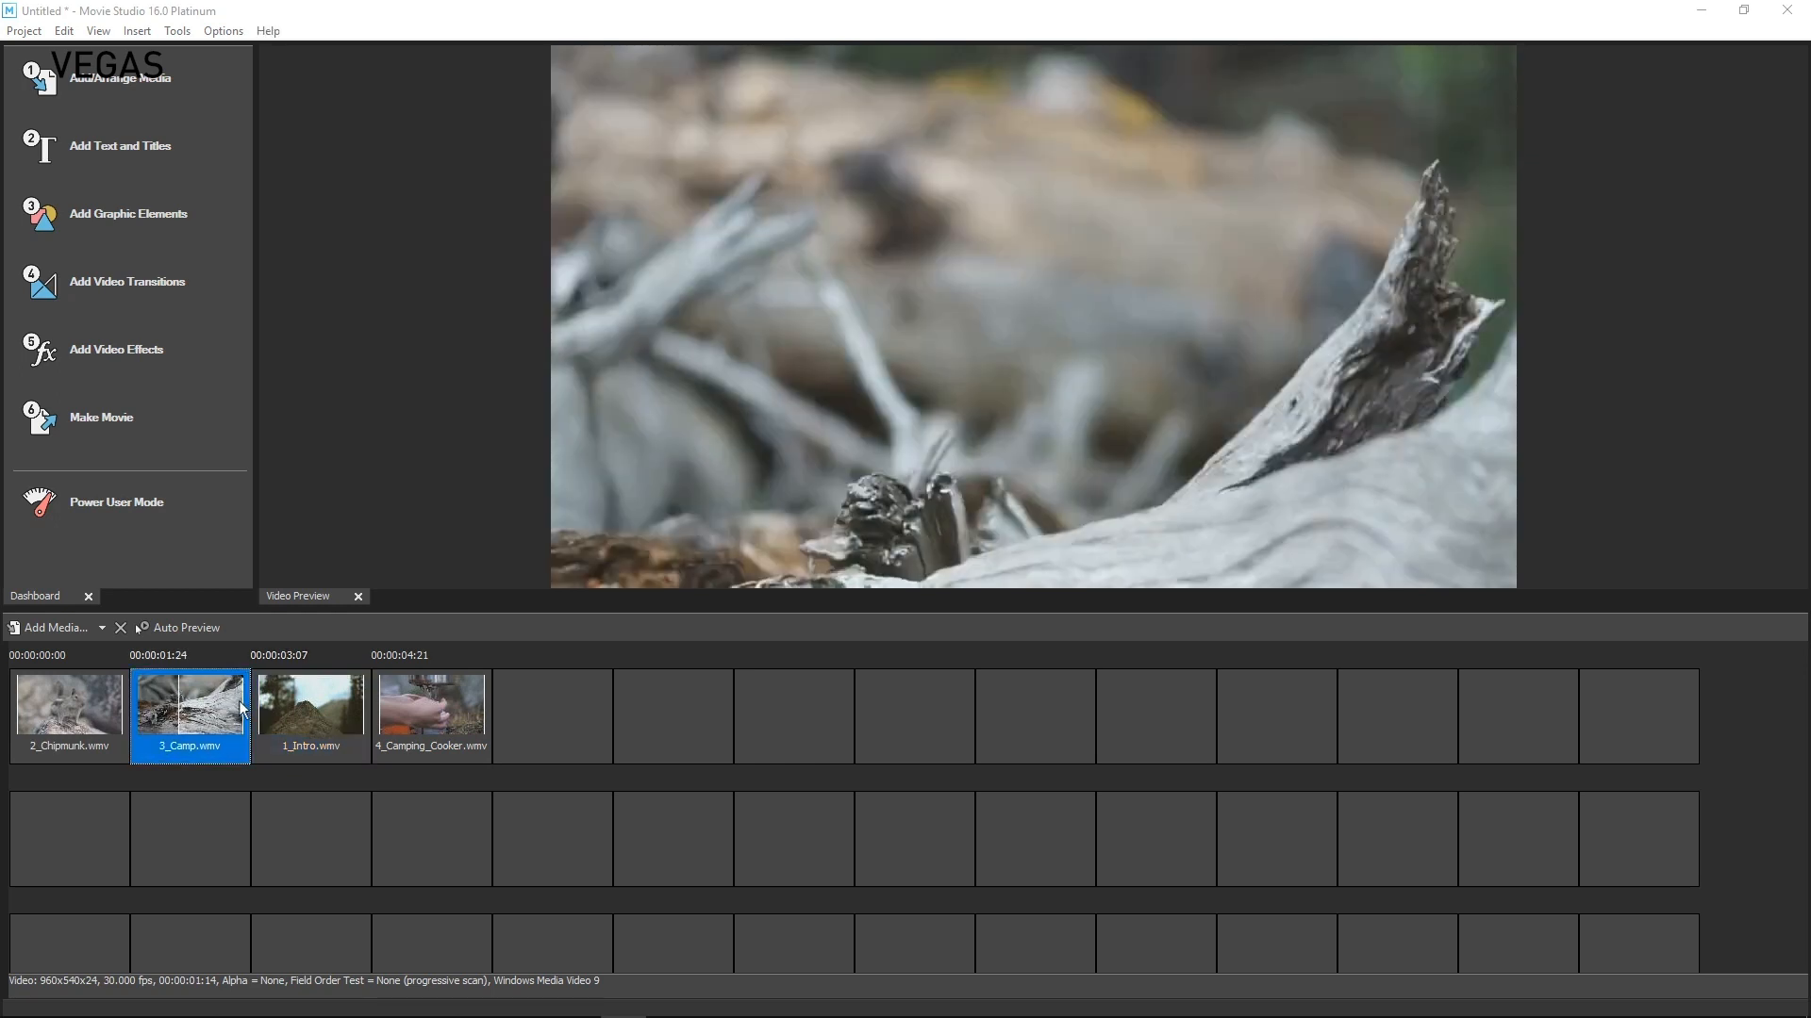
{"action": "left_click_drag", "start_coordinate": [70, 706], "coordinate": [286, 697]}
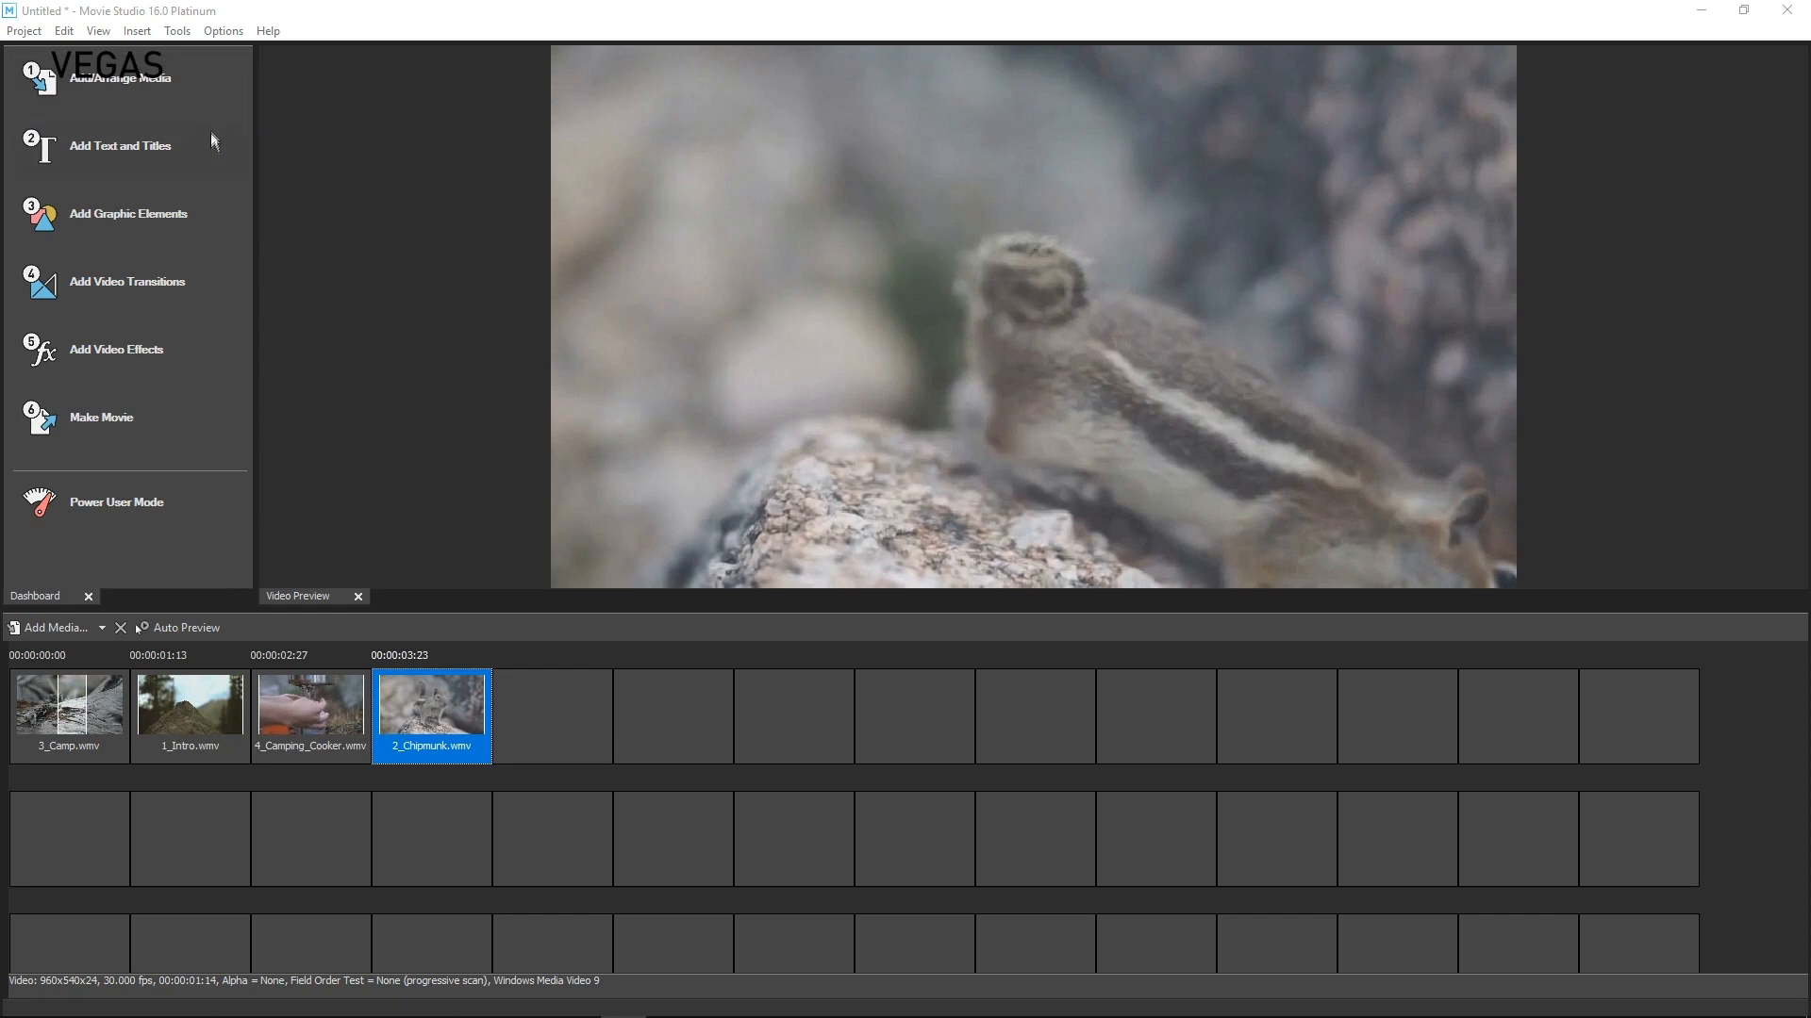
In the timeline, add a title at about 00:00:01:13 on the Text track reading "My text" and shorten its event
{"action": "left_click", "coordinate": [127, 530]}
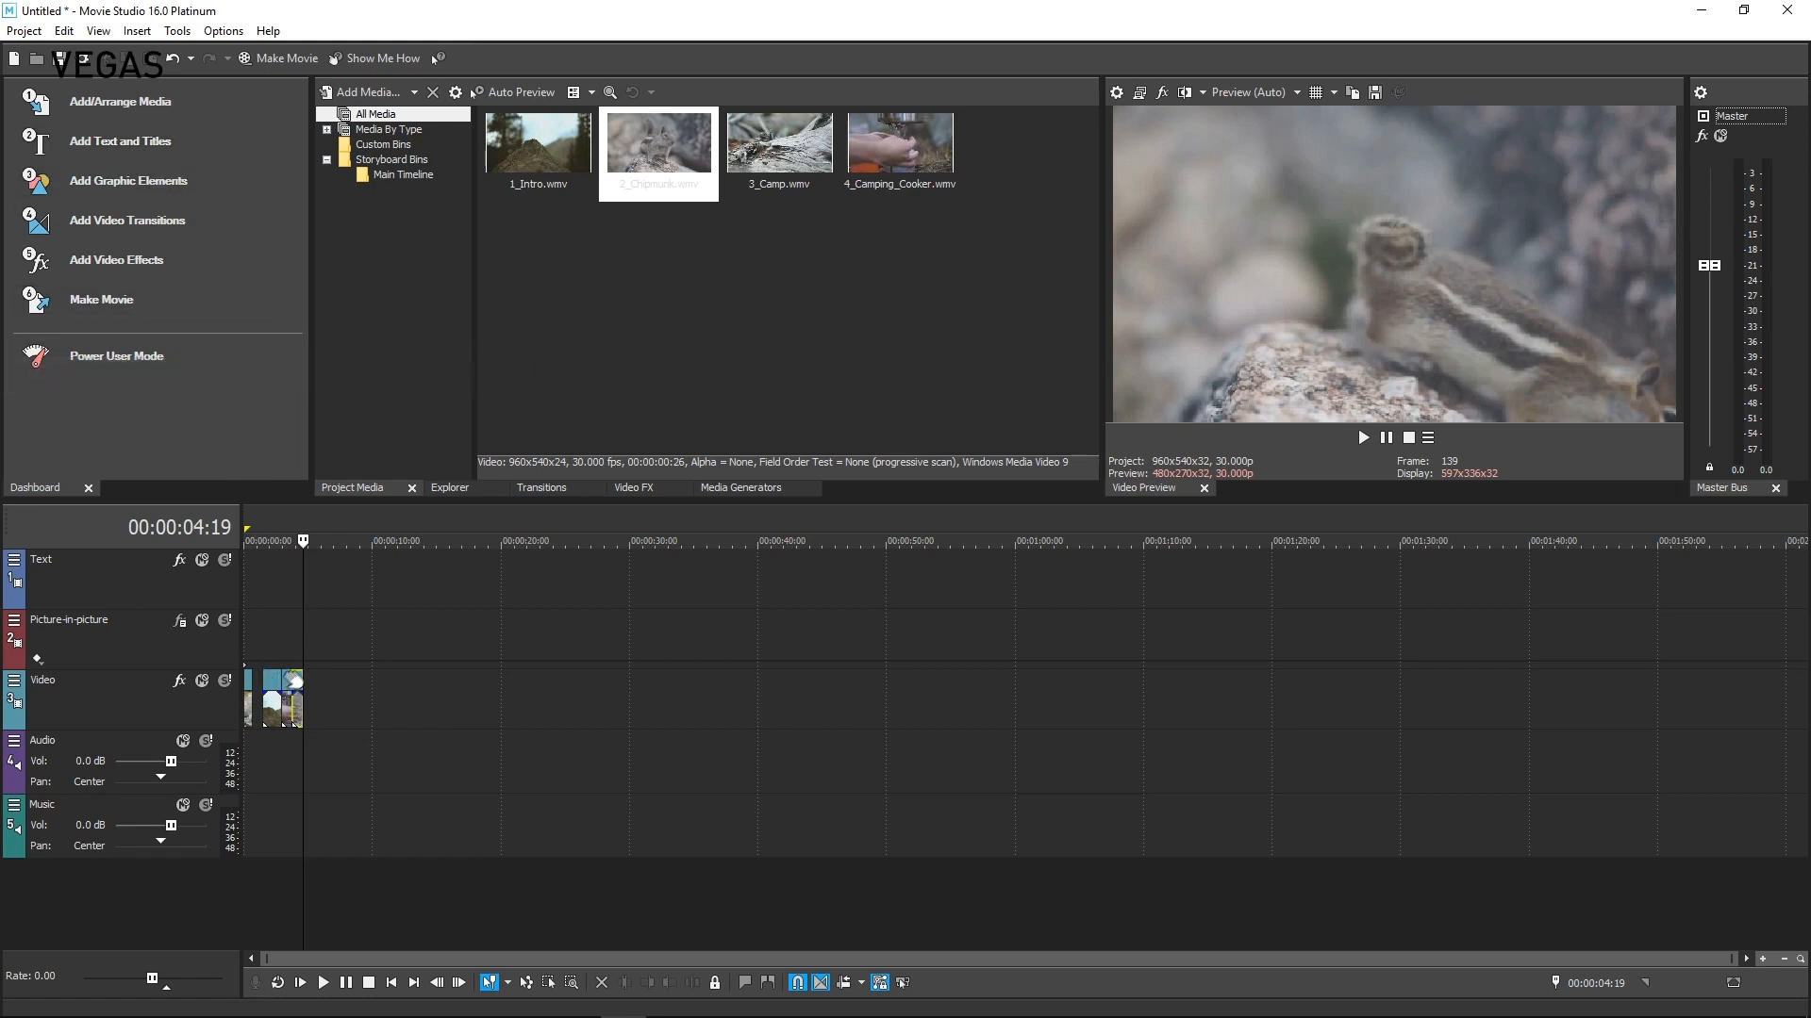
{"action": "left_click", "coordinate": [263, 592]}
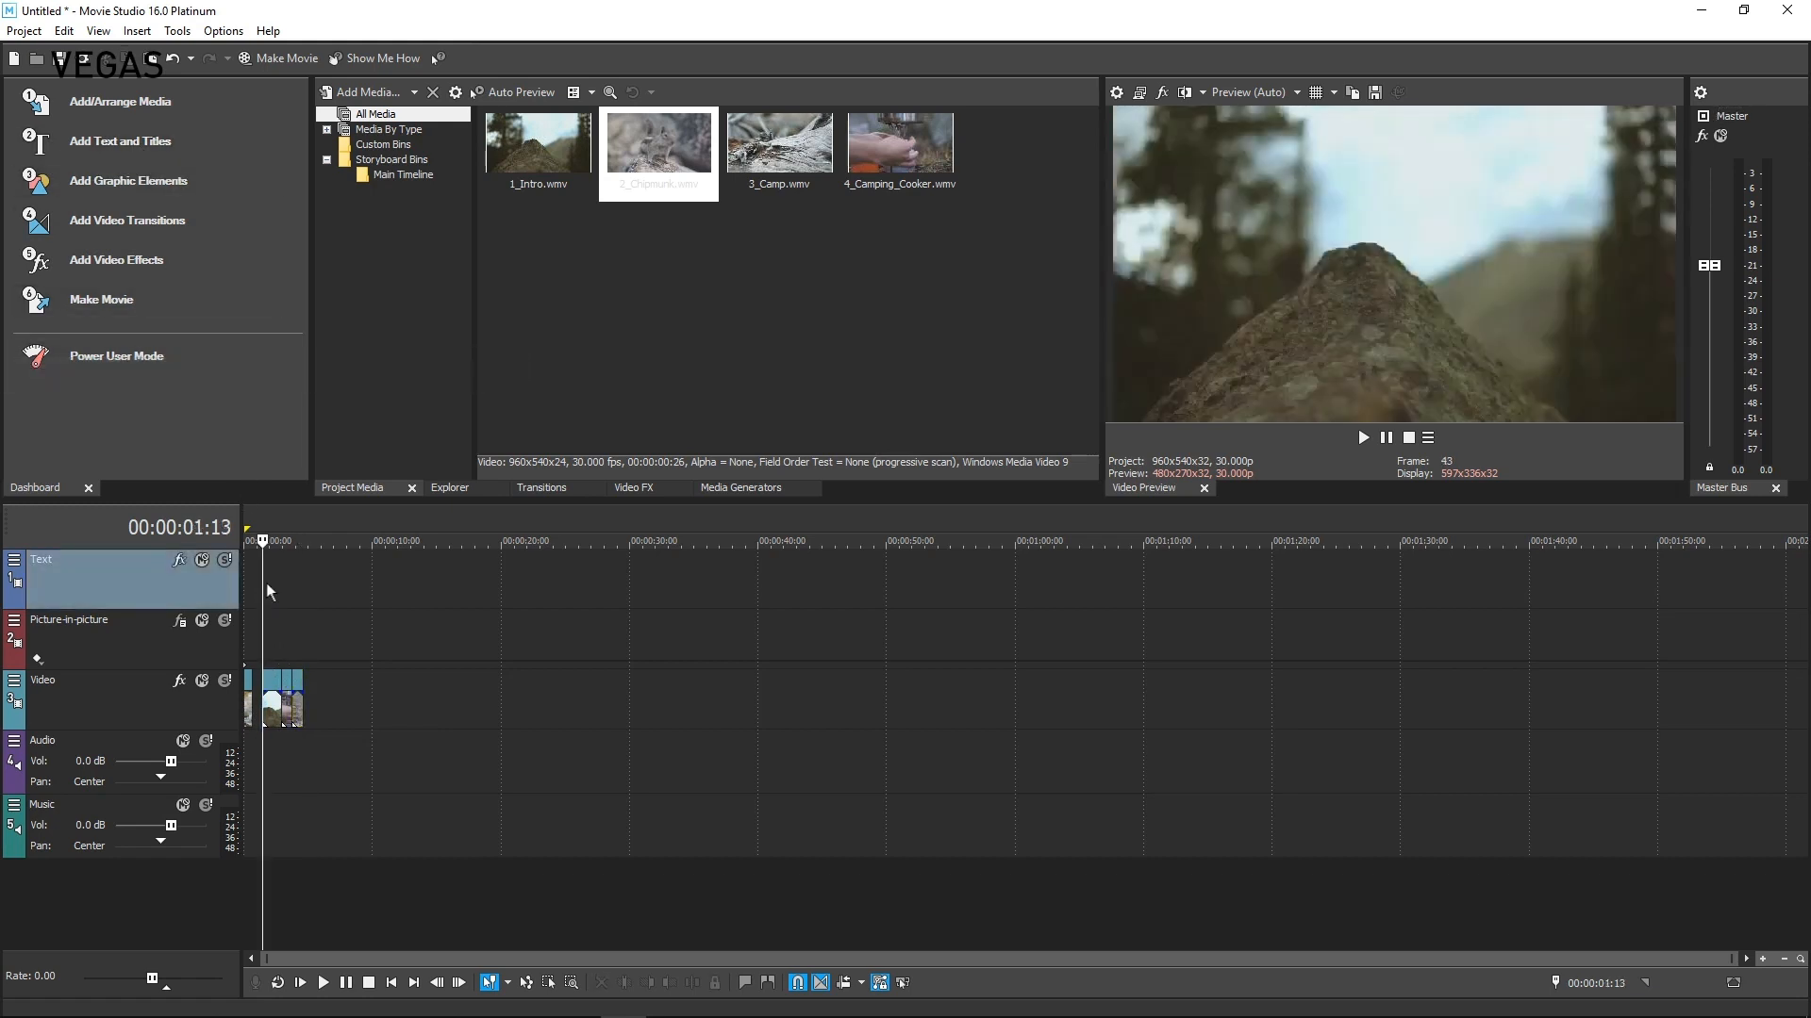
{"action": "left_click", "coordinate": [112, 144]}
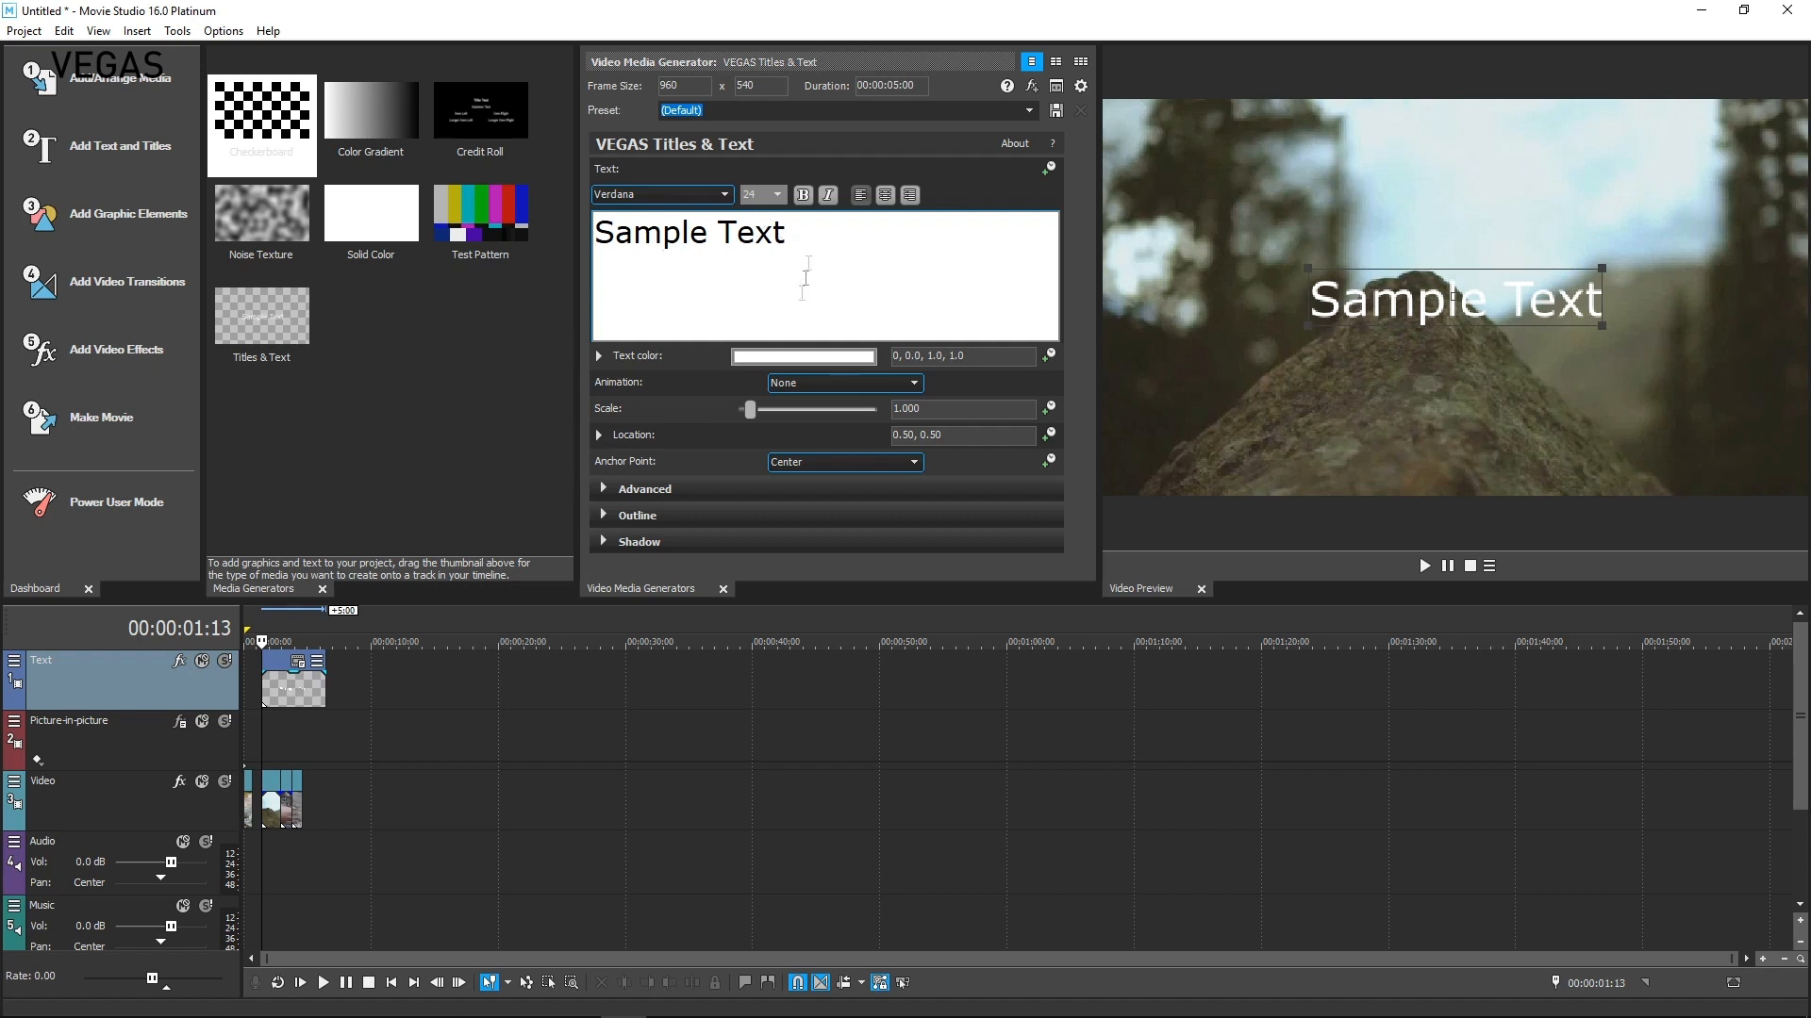
{"action": "triple_click", "coordinate": [638, 226]}
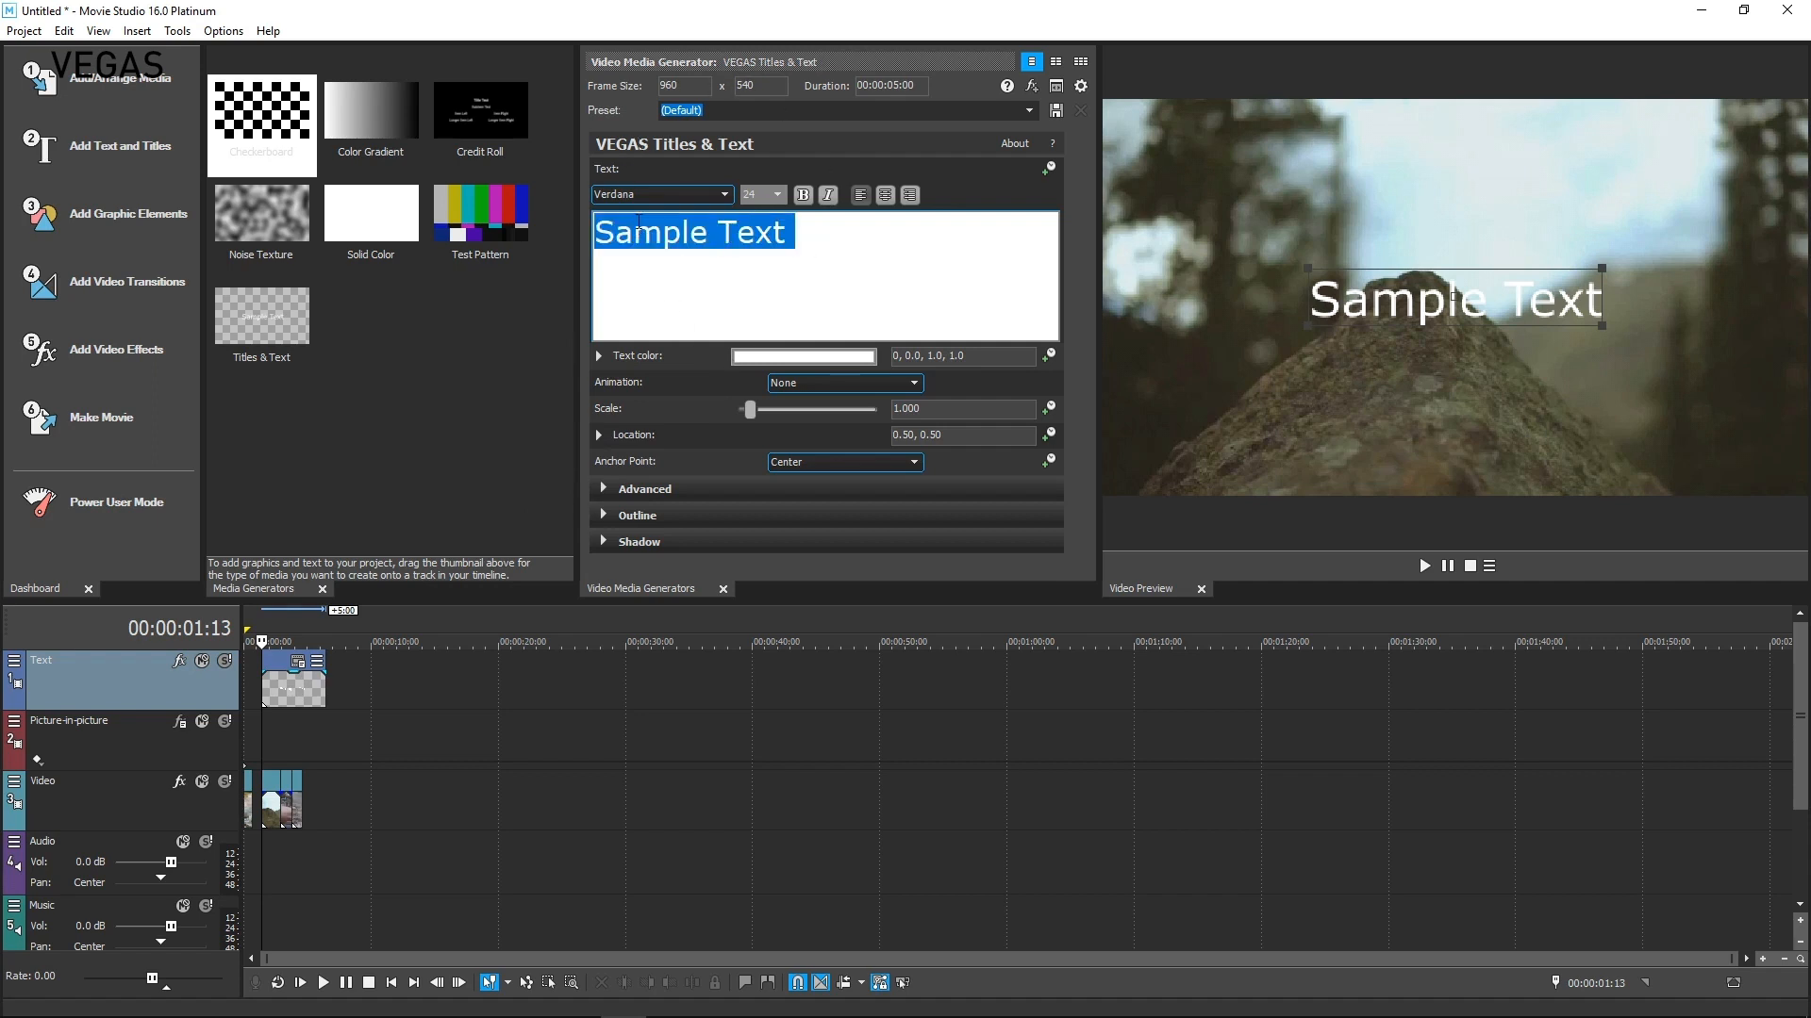
{"action": "type", "text": "My text"}
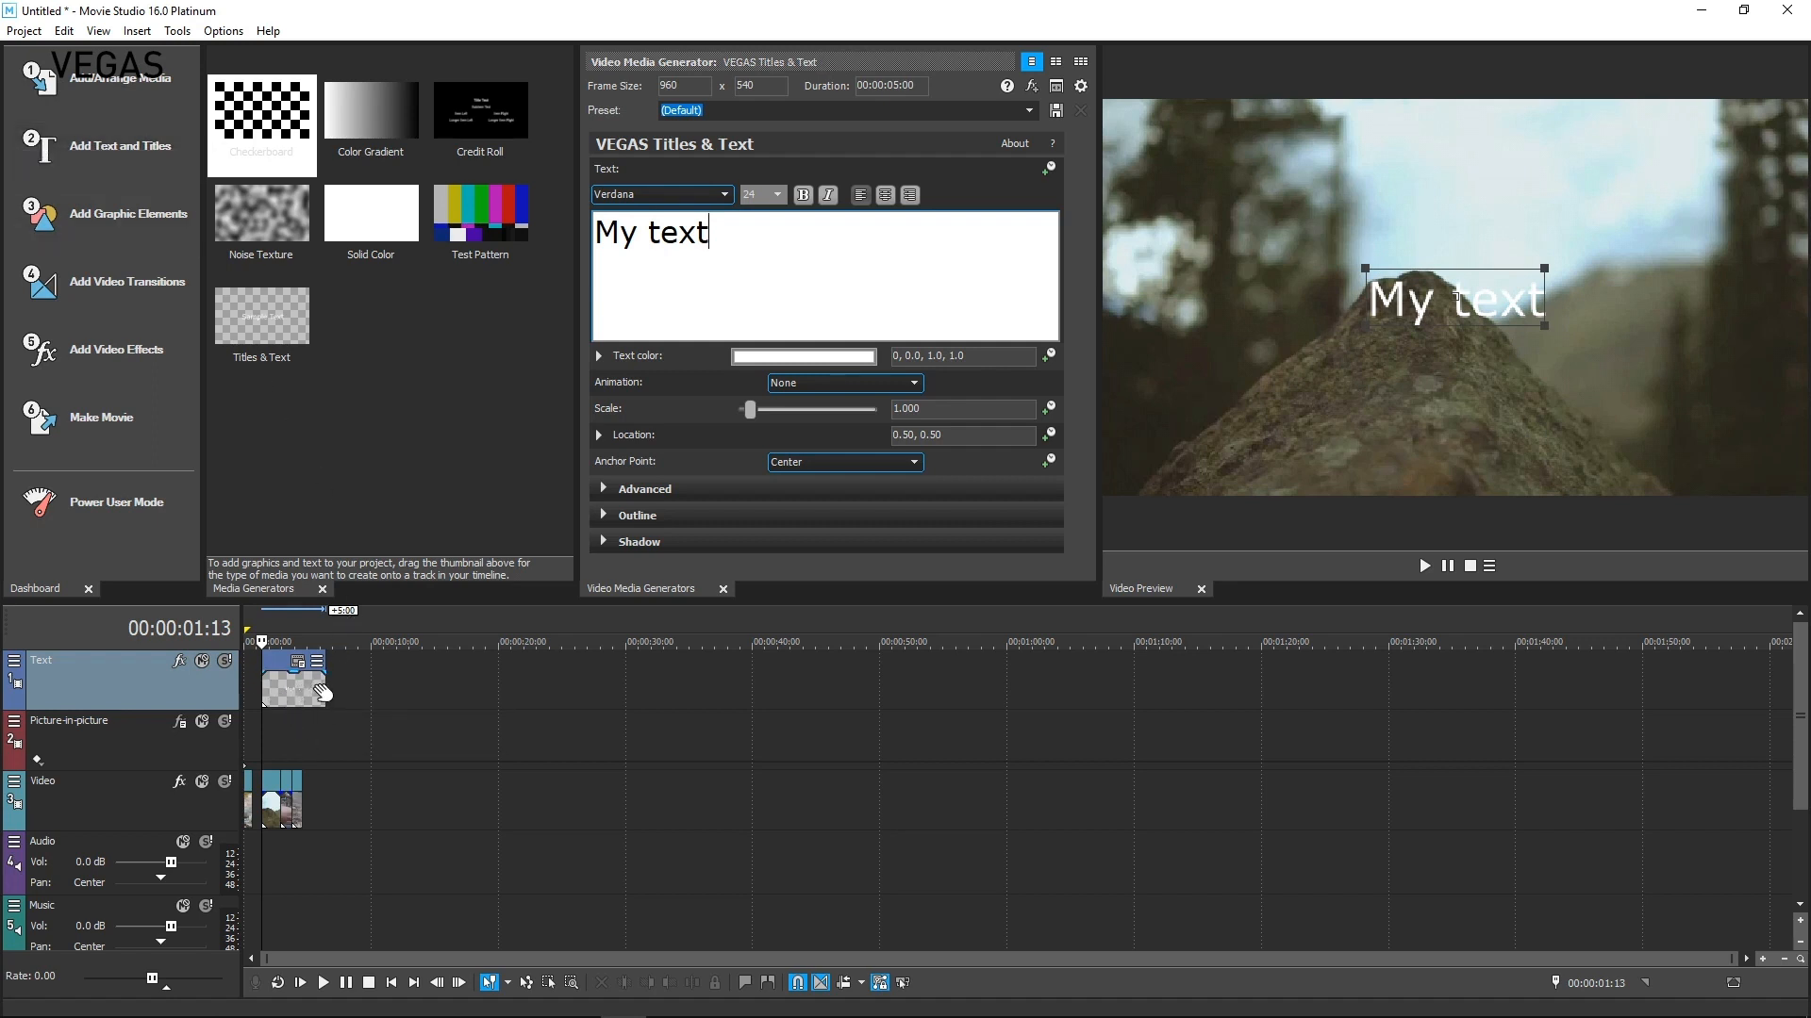
{"action": "left_click_drag", "start_coordinate": [322, 686], "coordinate": [281, 686]}
Add a second Sample Text title at about 00:00:03:23 on the Text track and shorten its event
{"action": "left_click", "coordinate": [293, 688]}
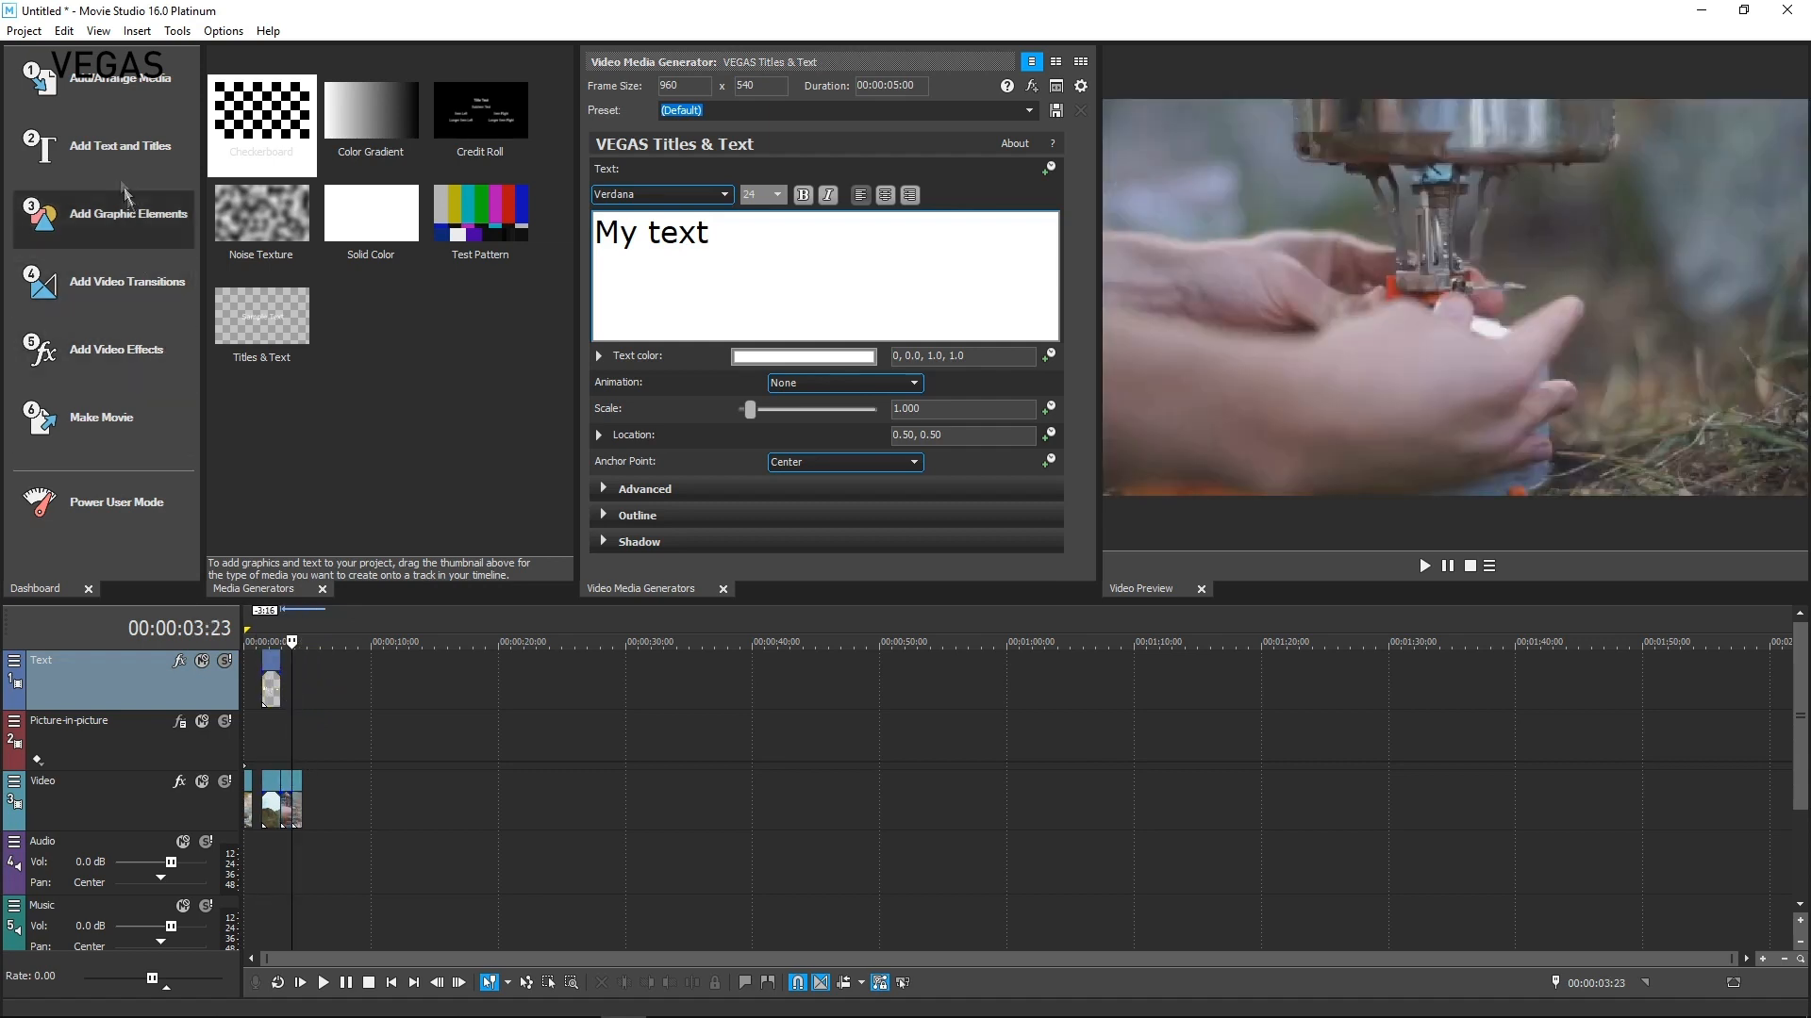
{"action": "left_click", "coordinate": [121, 149]}
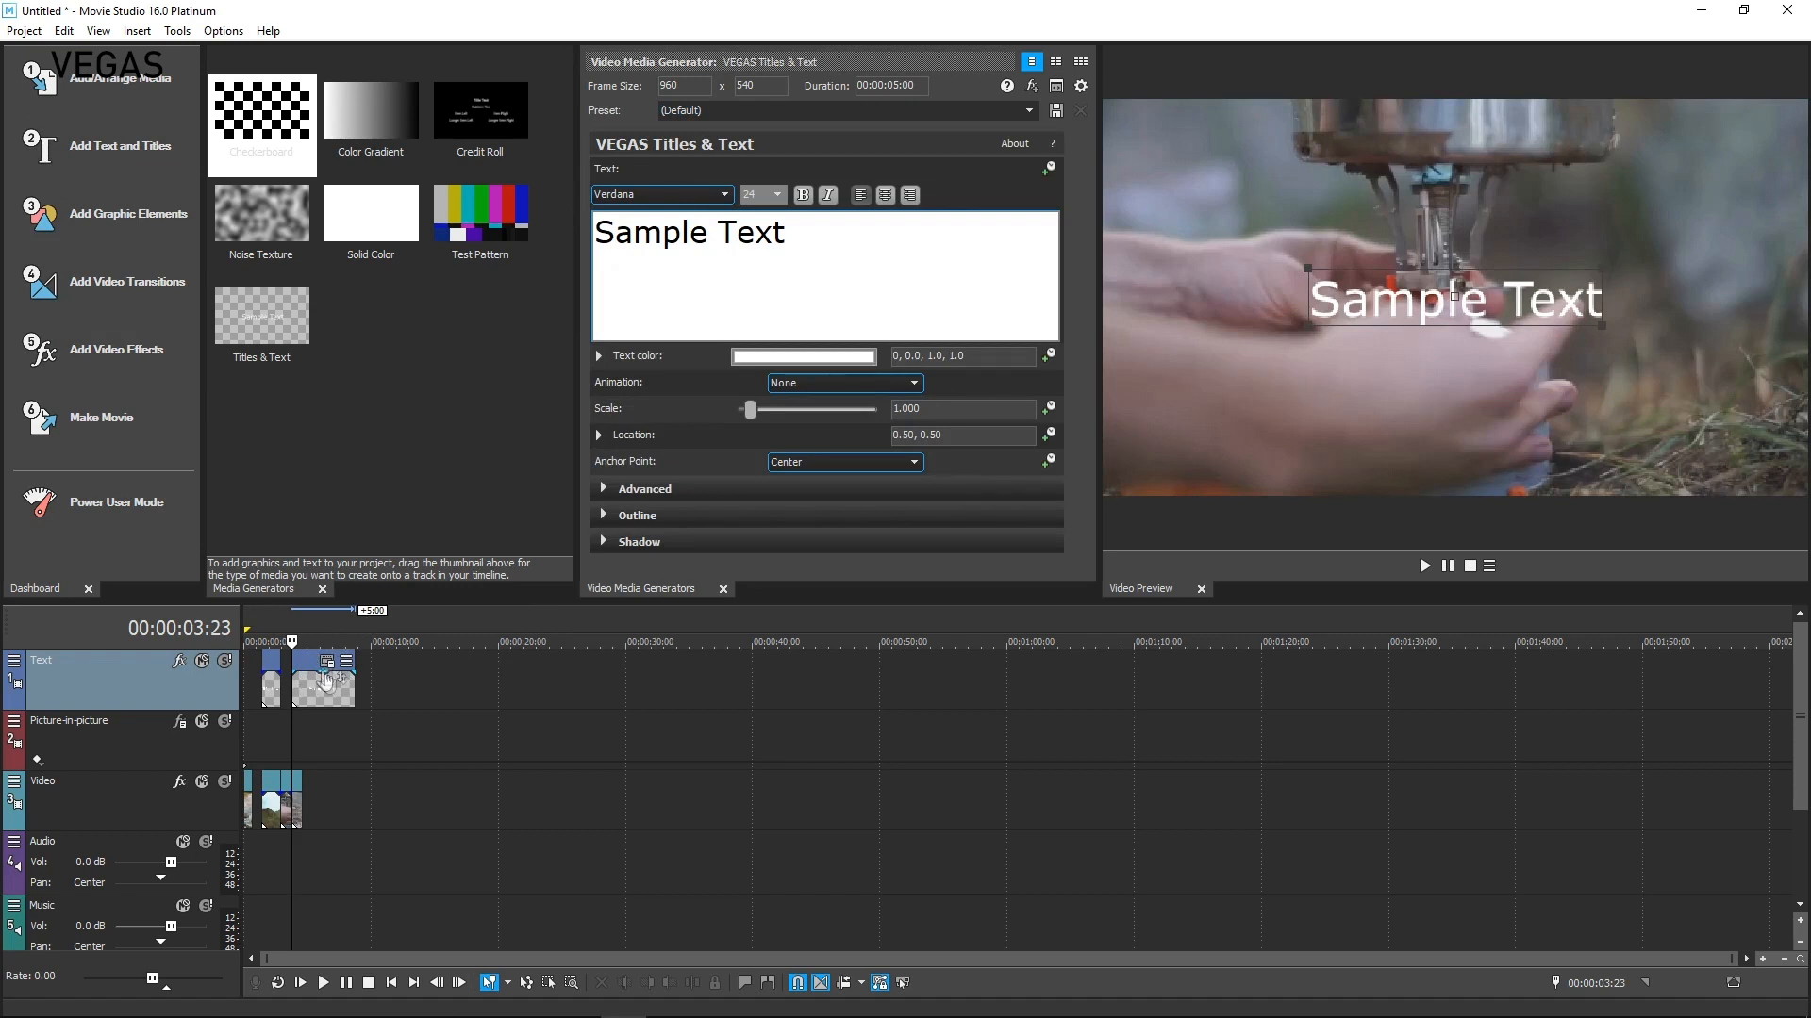
{"action": "left_click_drag", "start_coordinate": [348, 678], "coordinate": [319, 679]}
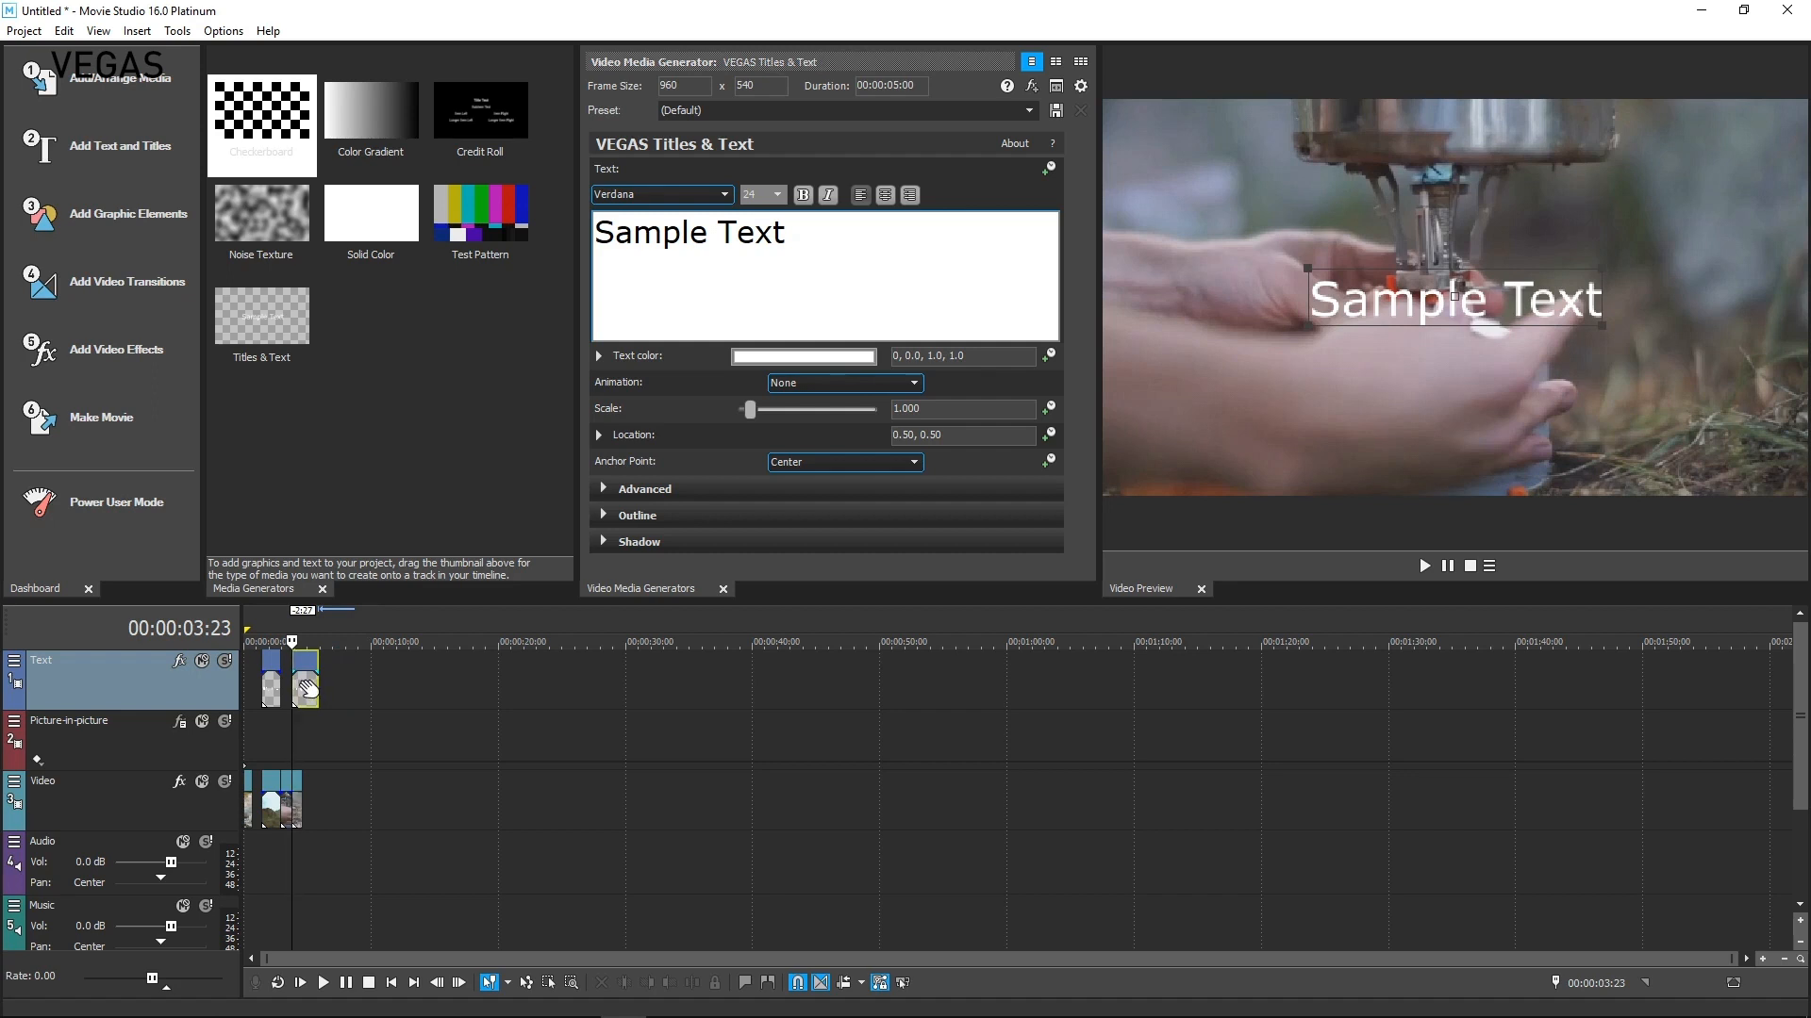
Add a Noise Texture generator to the Video track after the clips
{"action": "left_click", "coordinate": [129, 221]}
{"action": "left_click_drag", "start_coordinate": [300, 219], "coordinate": [345, 809]}
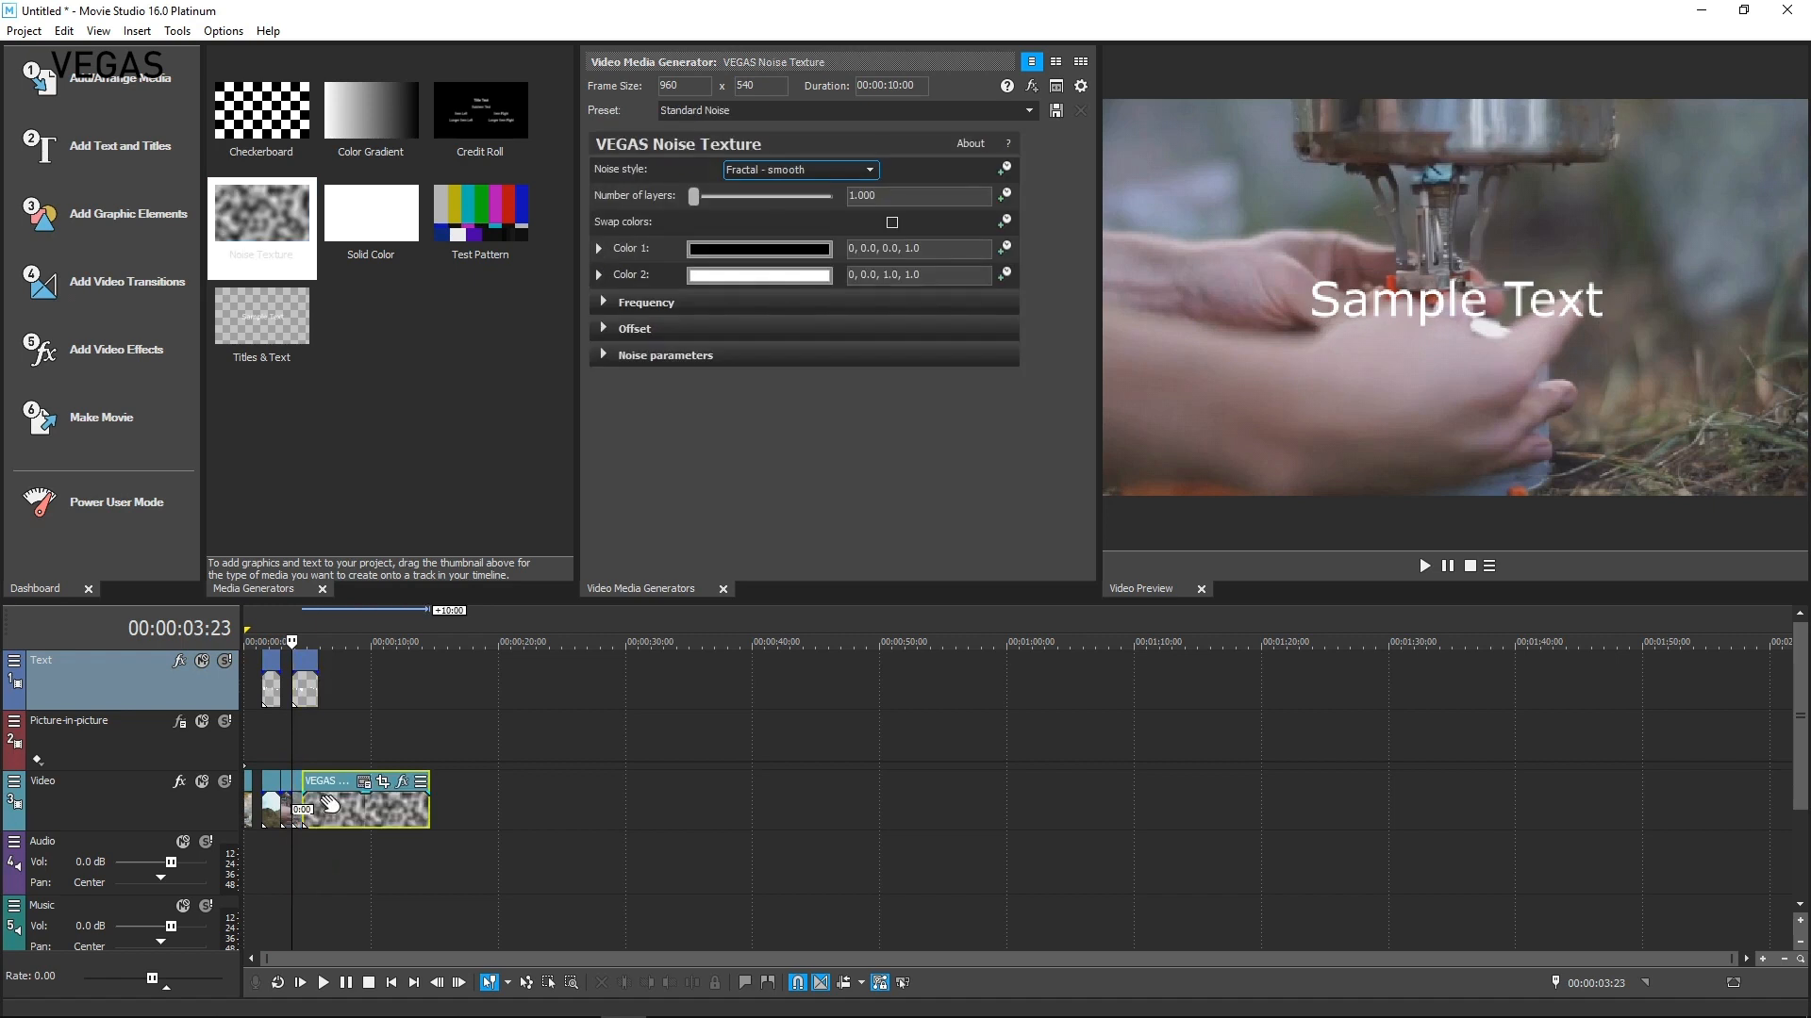
{"action": "left_click", "coordinate": [318, 809]}
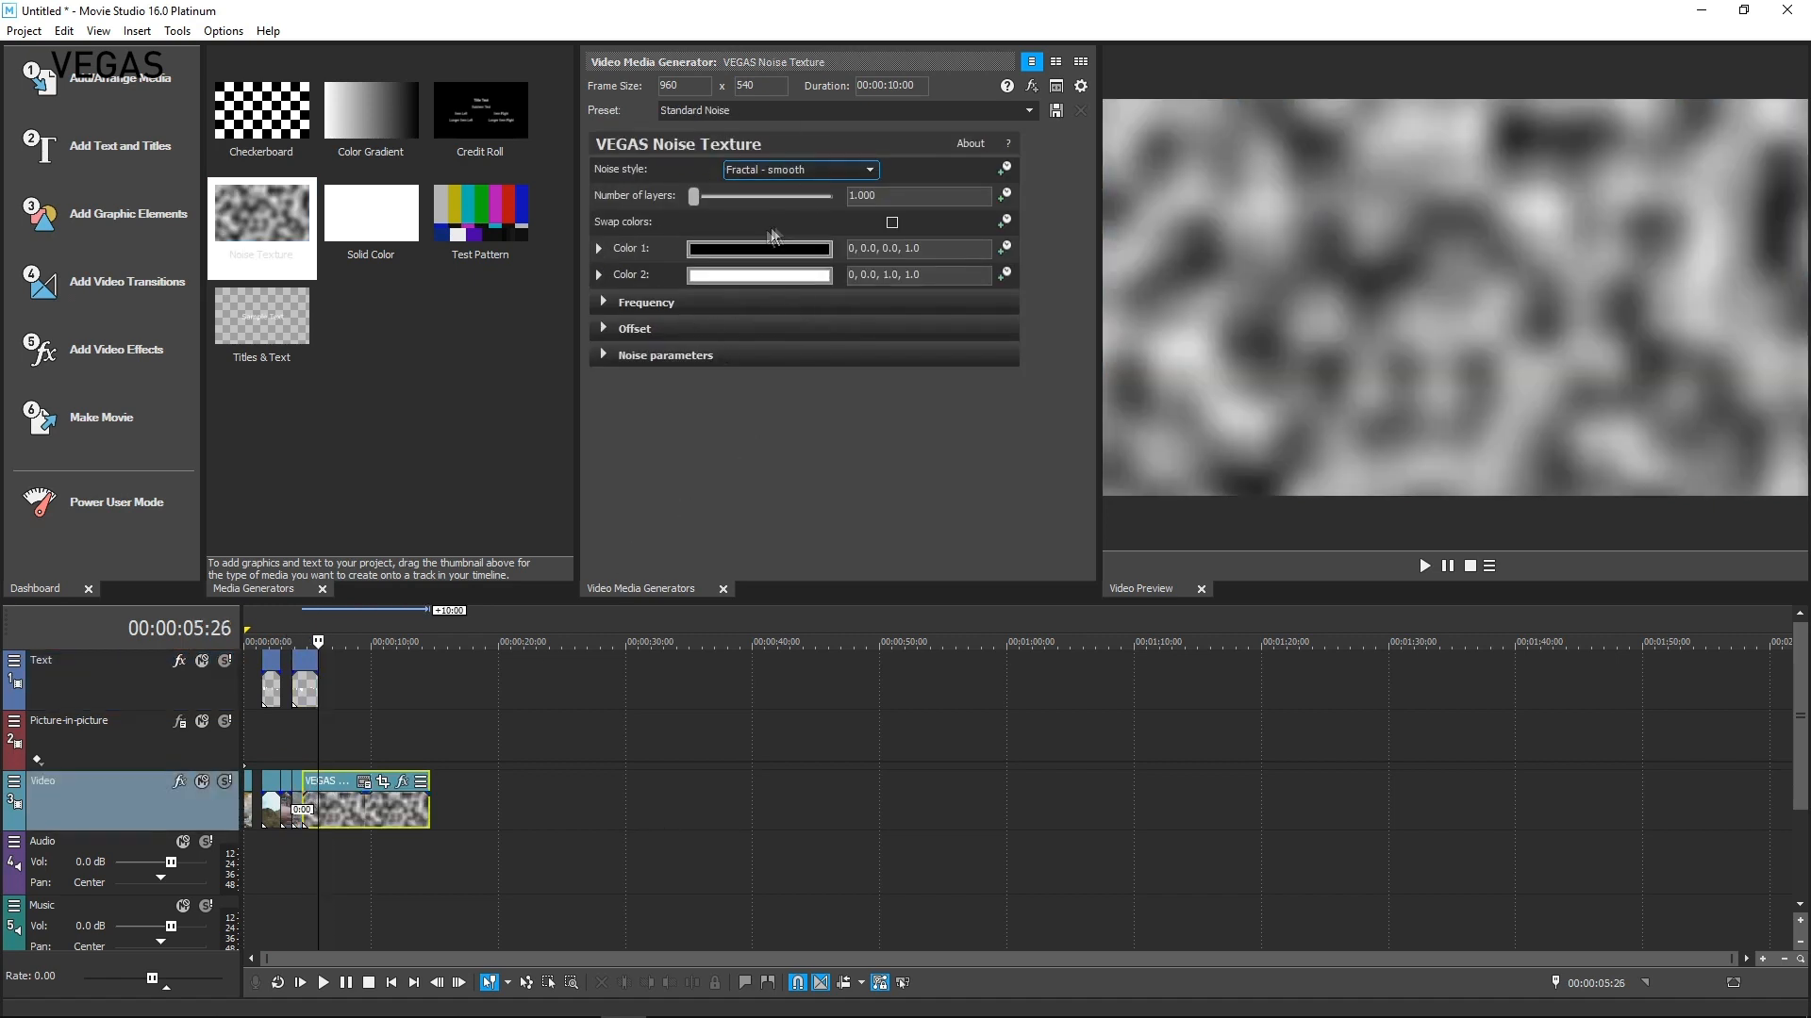
Change the noise texture's preset to Marble 1 and then to another preset
{"action": "left_click", "coordinate": [1029, 110]}
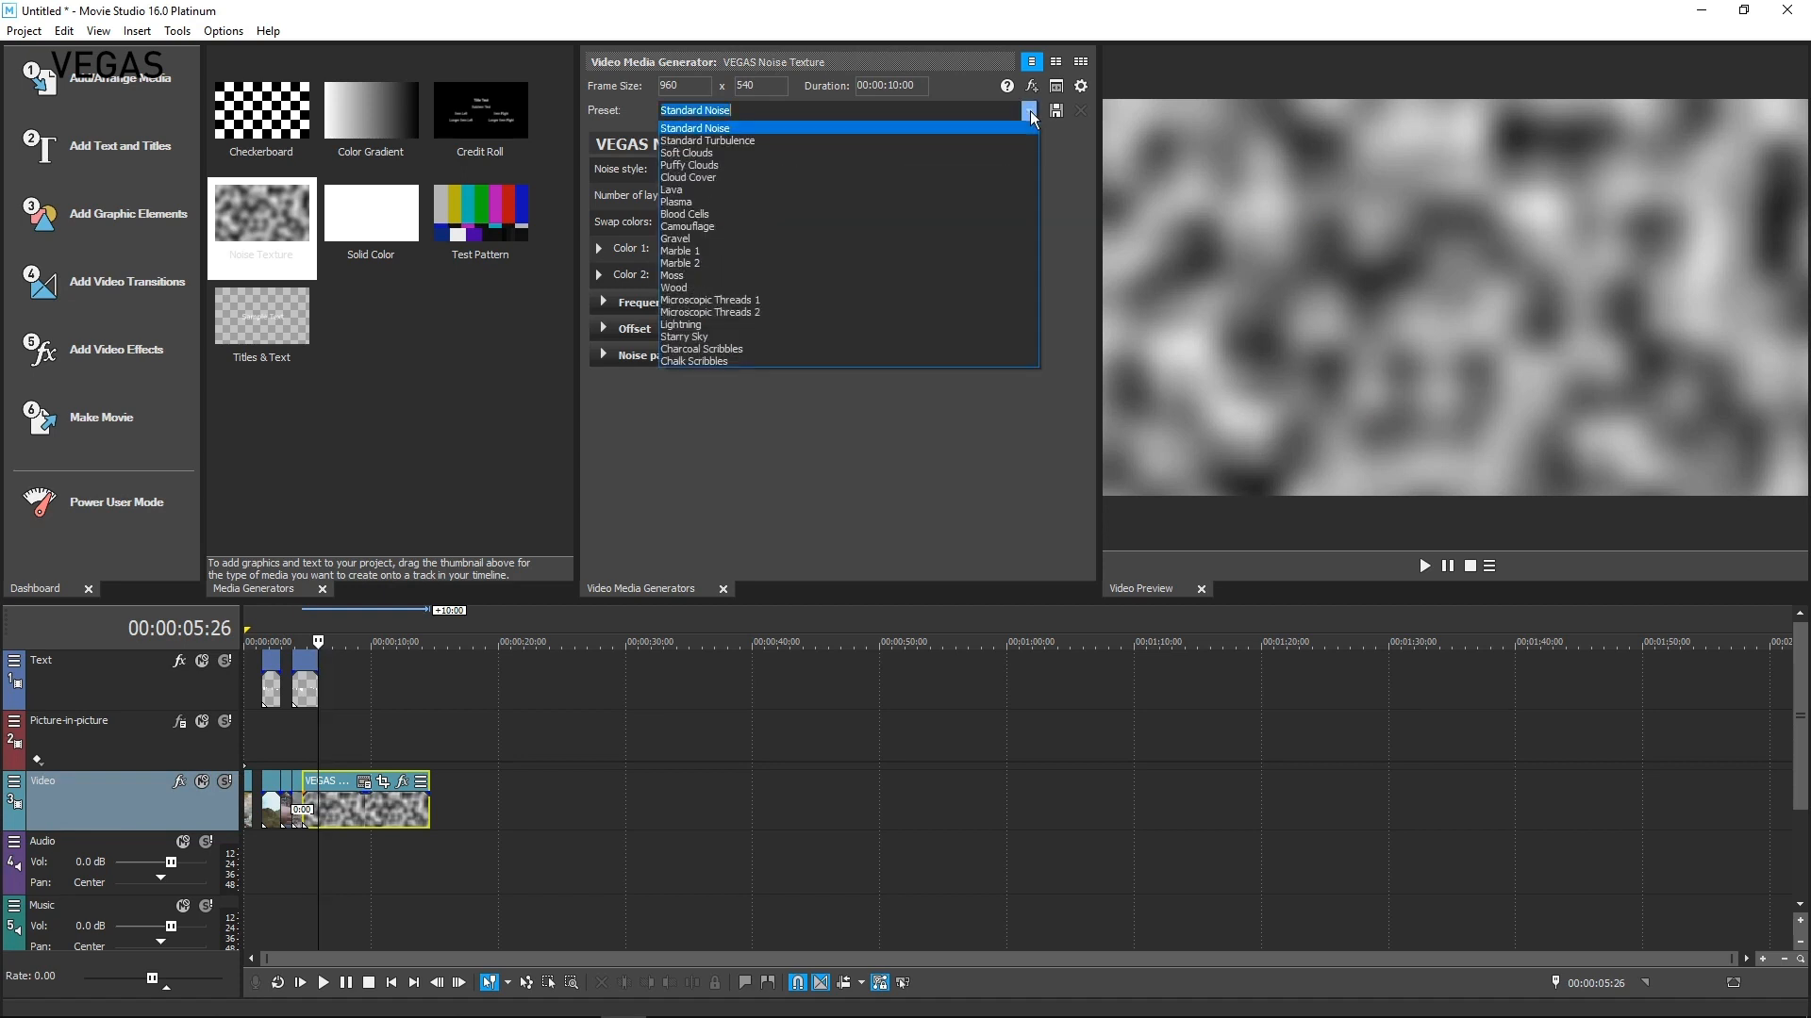
{"action": "left_click", "coordinate": [688, 253]}
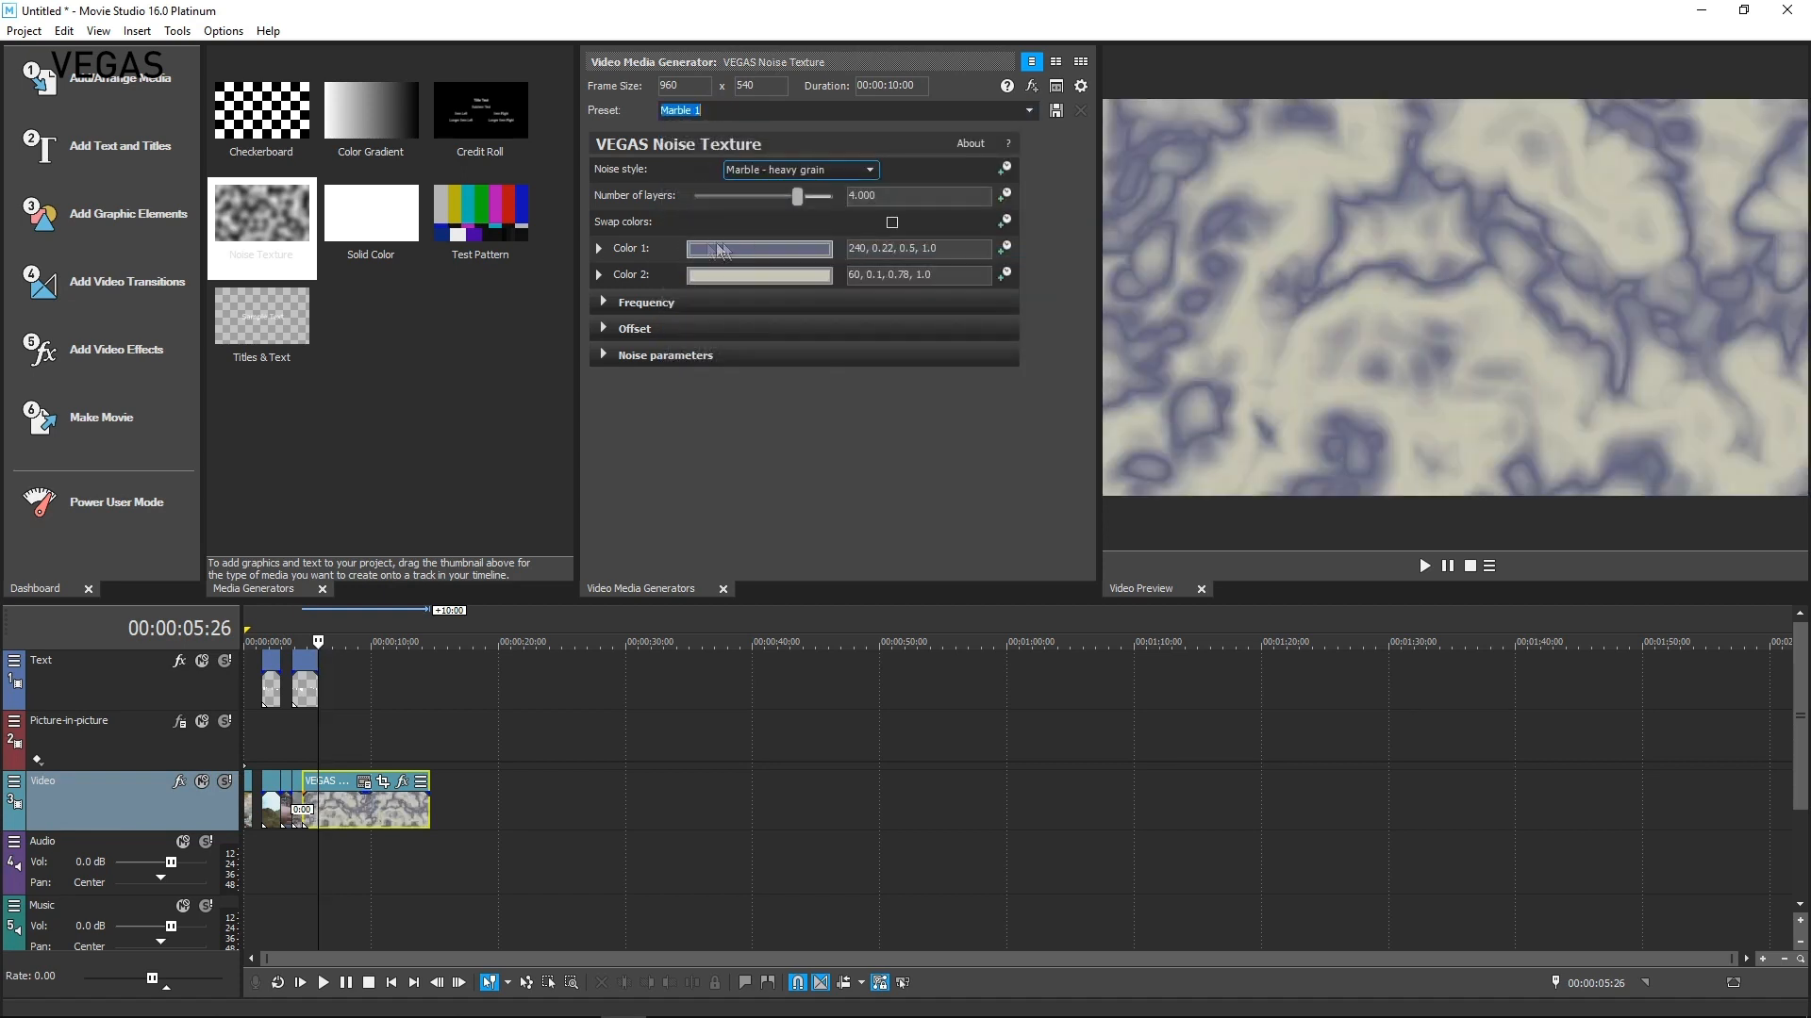
{"action": "left_click", "coordinate": [1029, 110]}
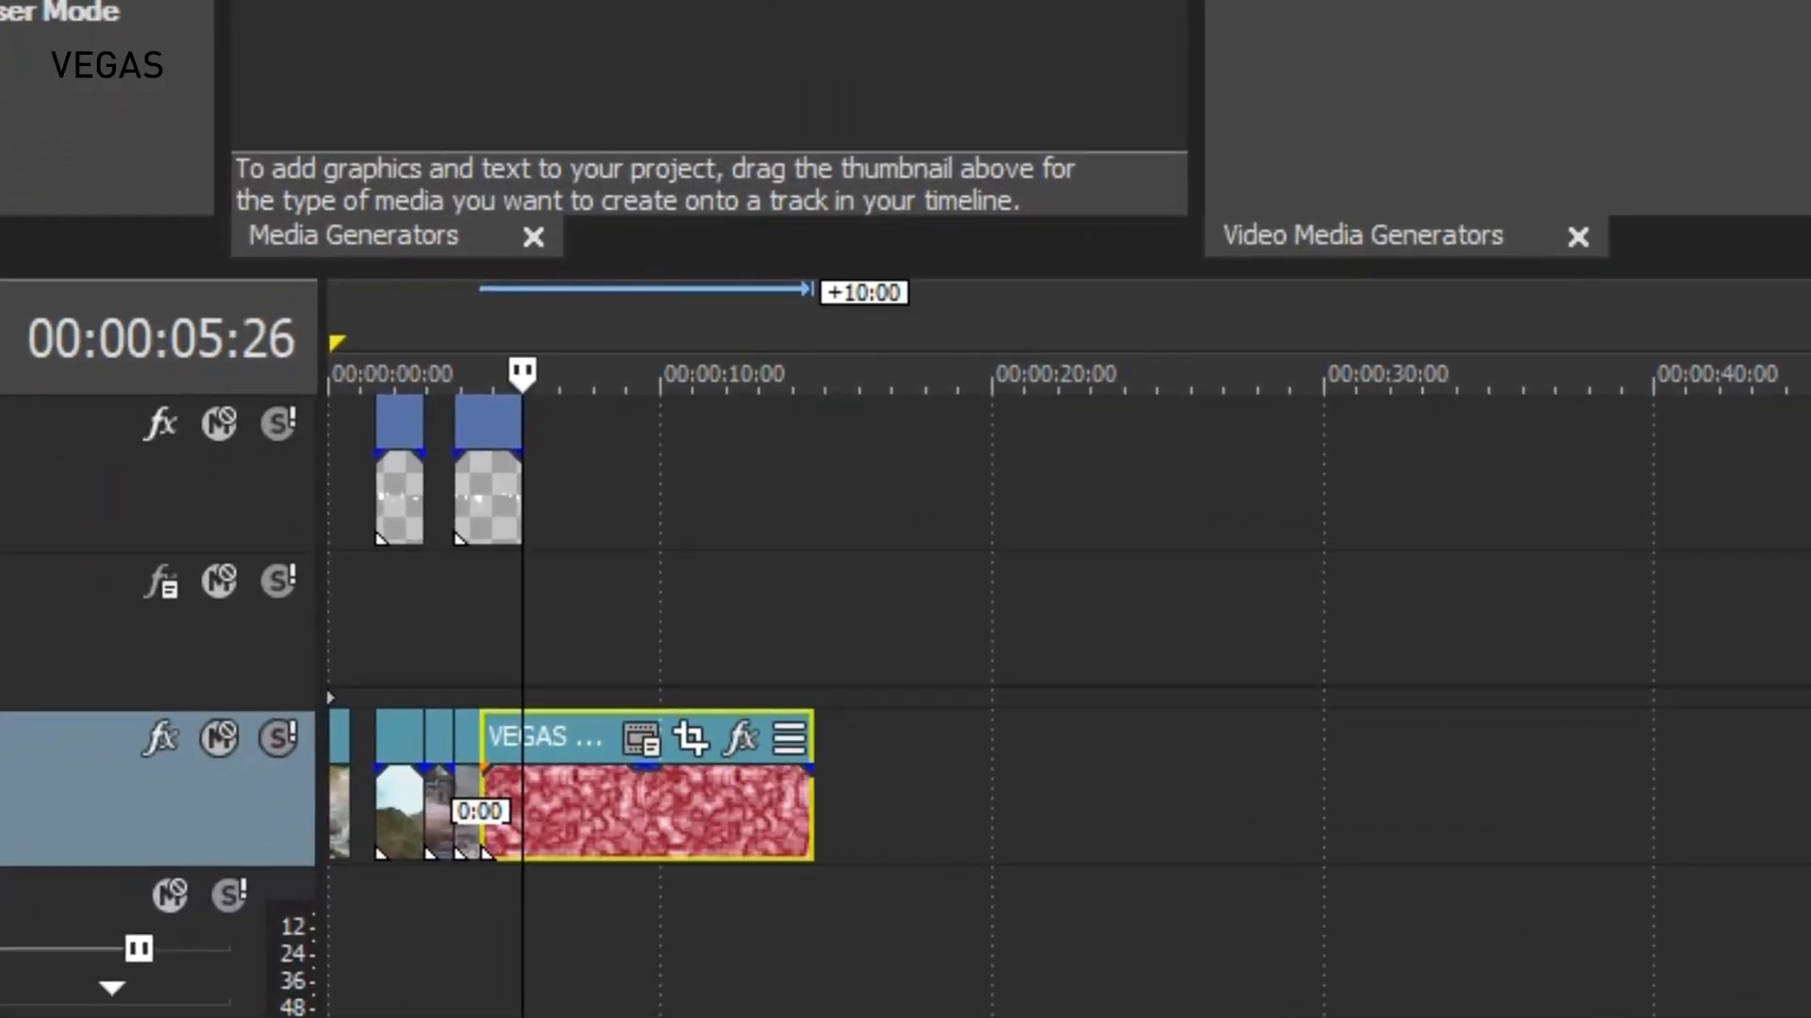
Move 4_Camping_Cooker left so it overlaps the end of 1_Intro
{"action": "left_click", "coordinate": [430, 787]}
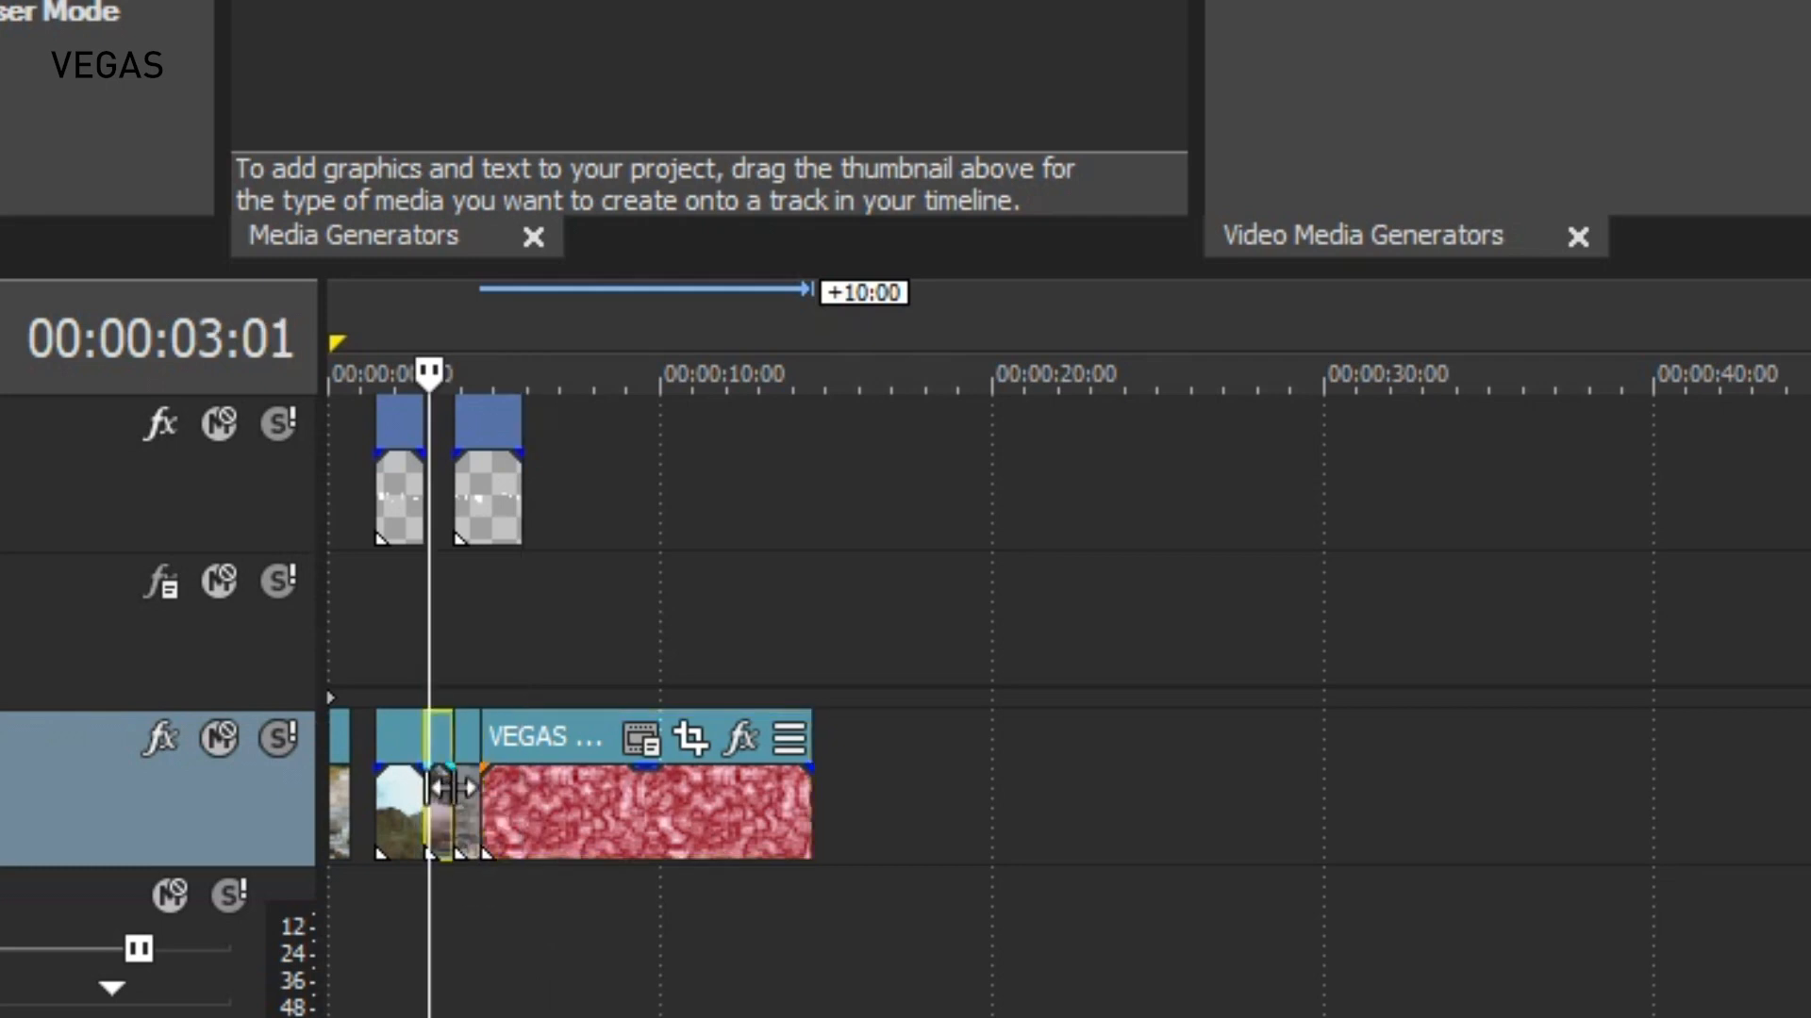
{"action": "scroll", "coordinate": [567, 889], "scroll_direction": "up", "scroll_amount": 6}
{"action": "left_click_drag", "start_coordinate": [1210, 833], "coordinate": [1103, 825]}
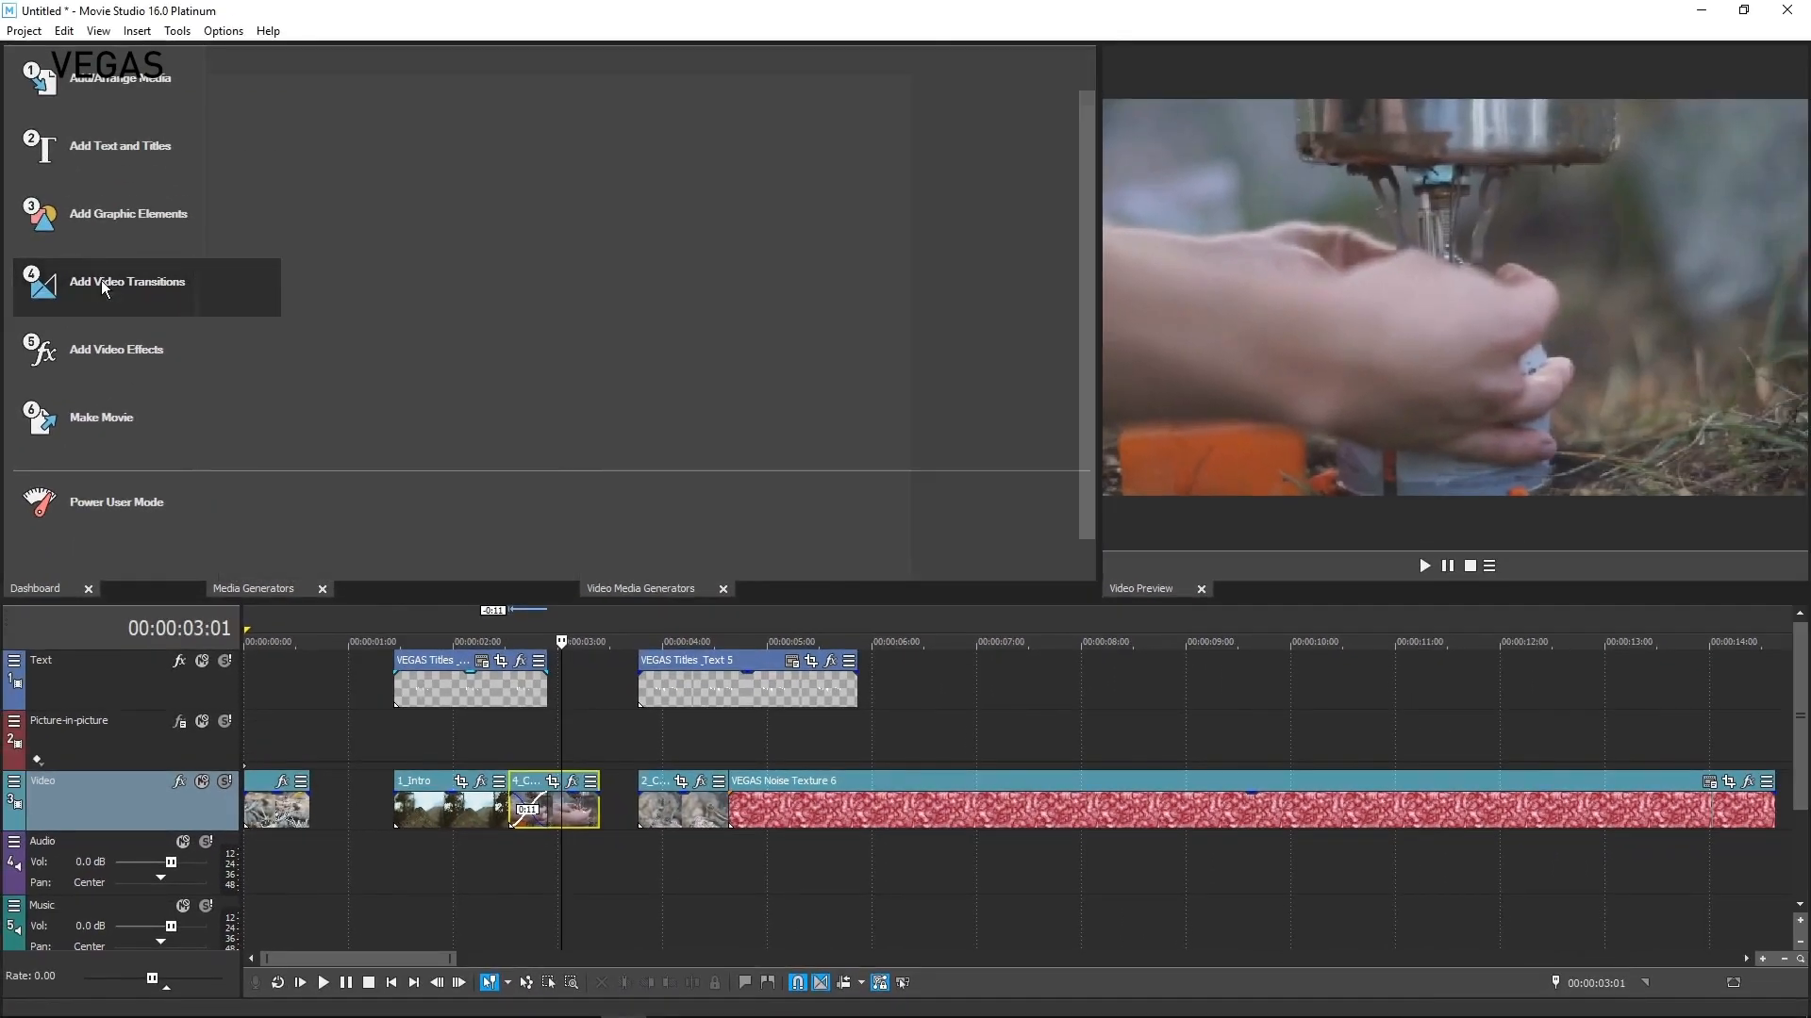
Apply a Gradient Wipe transition to the overlap of 1_Intro and 4_Camping_Cooker and increase its Threshold Blend
{"action": "left_click", "coordinate": [236, 282]}
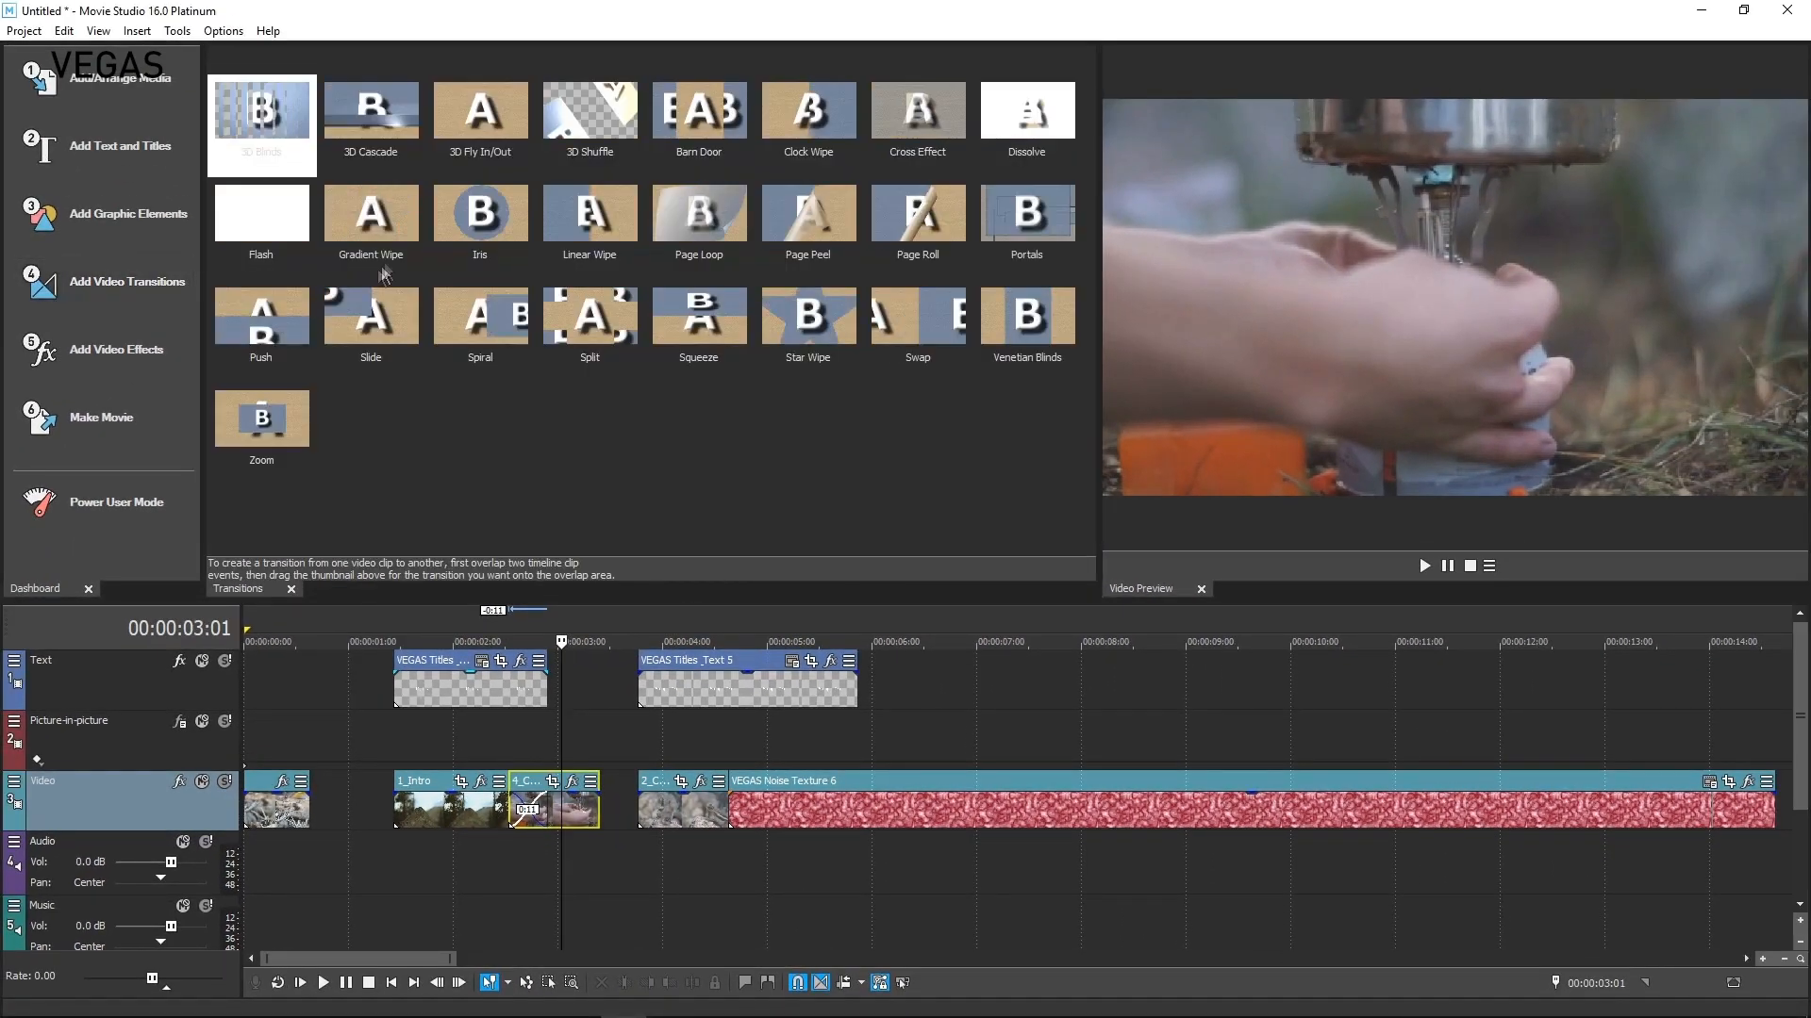
{"action": "left_click_drag", "start_coordinate": [371, 208], "coordinate": [533, 812]}
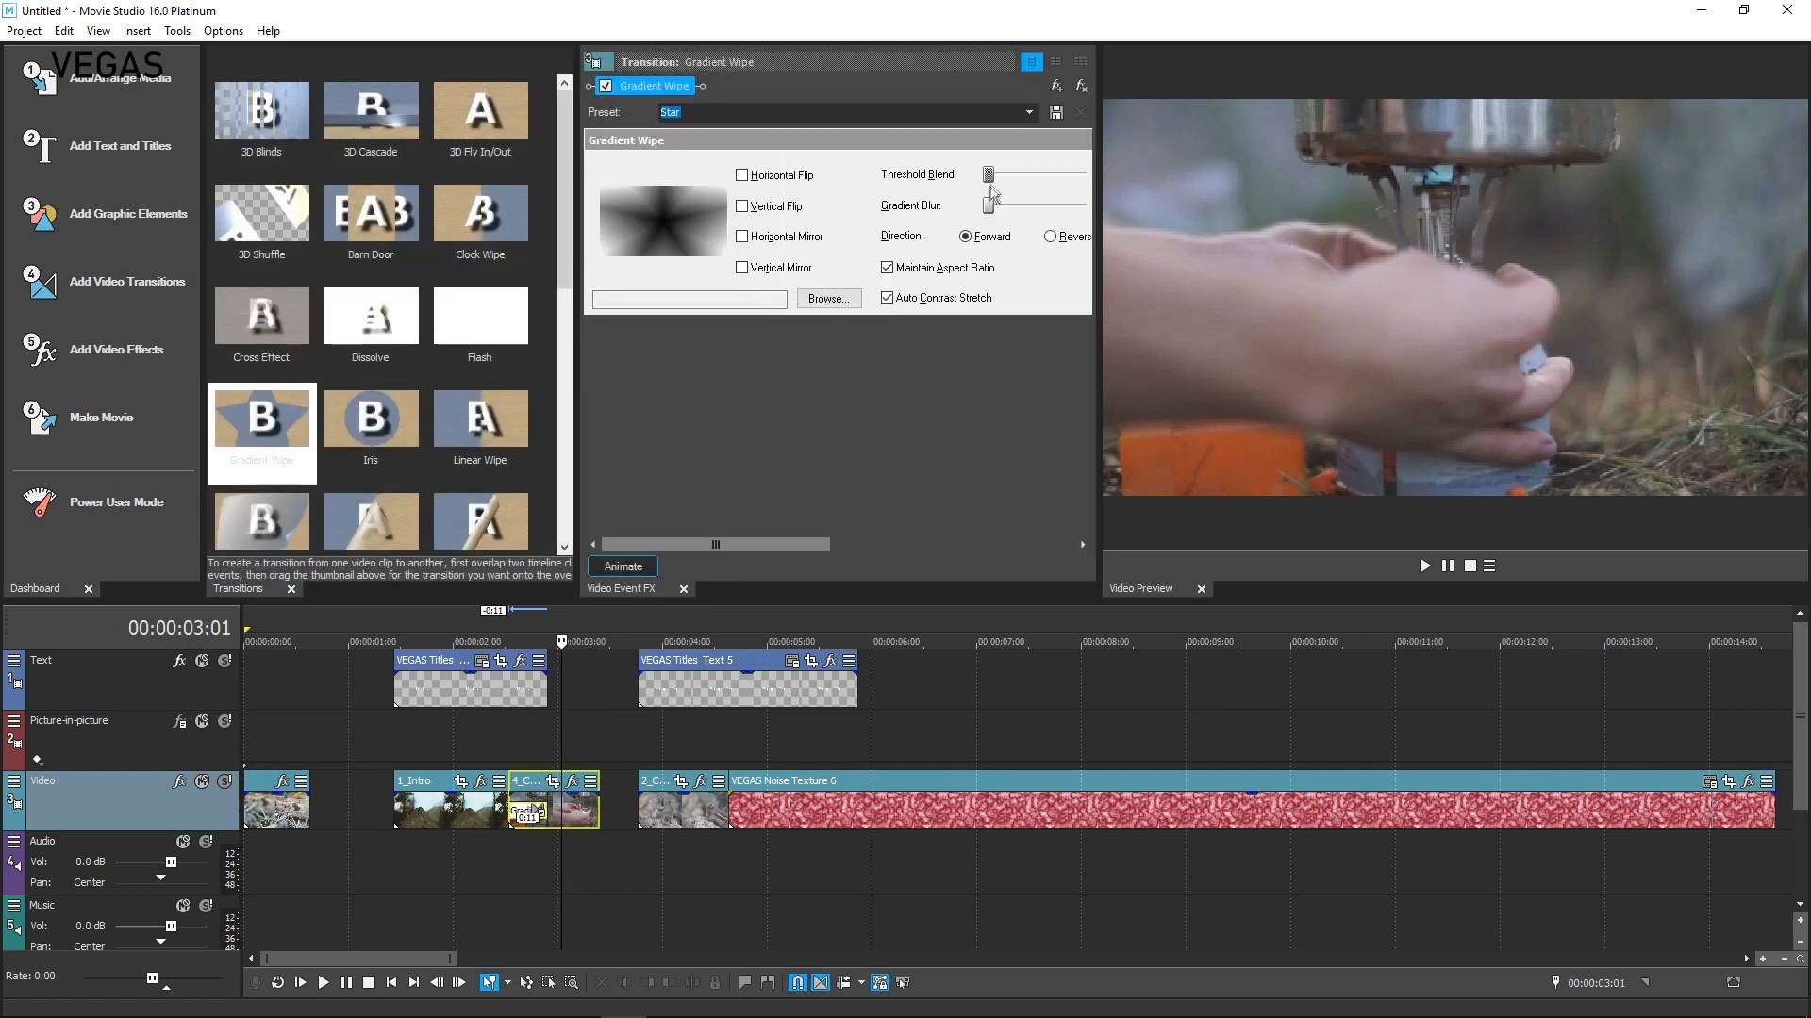
{"action": "left_click_drag", "start_coordinate": [988, 174], "coordinate": [1007, 208]}
{"action": "left_click", "coordinate": [526, 854]}
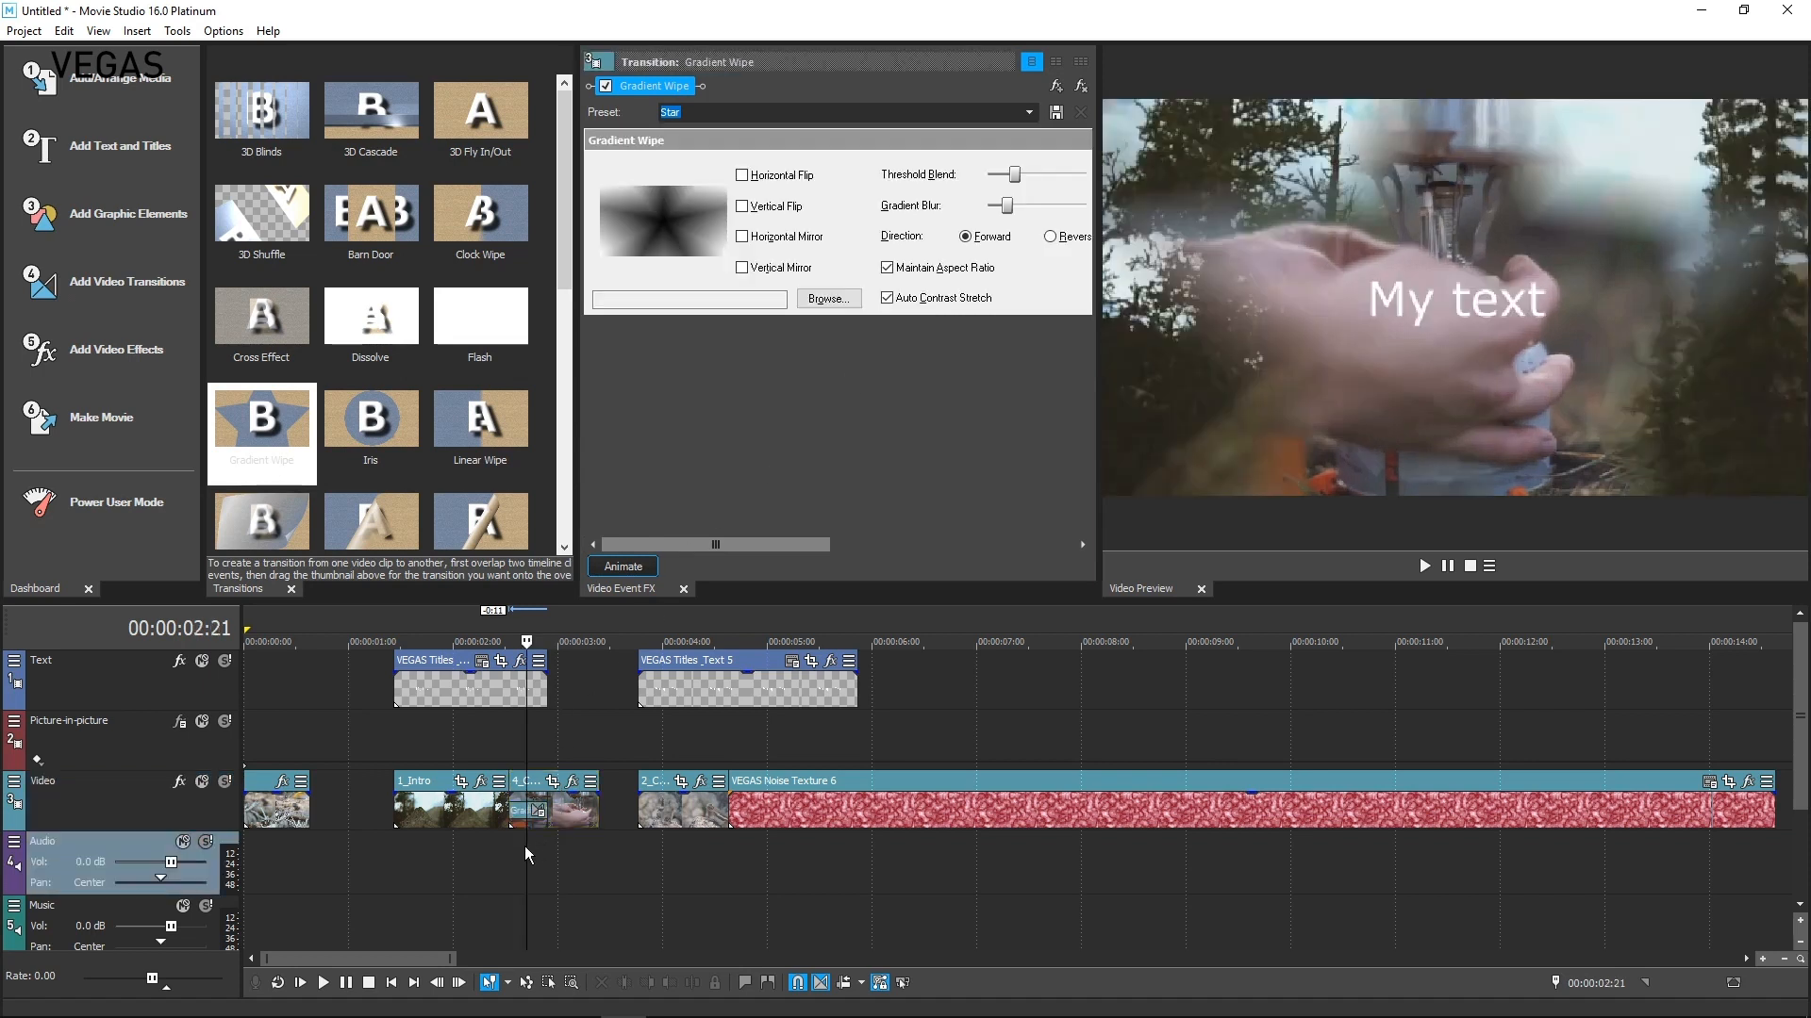
Apply the Black and White video effect to the 1_Intro clip
{"action": "left_click", "coordinate": [98, 355]}
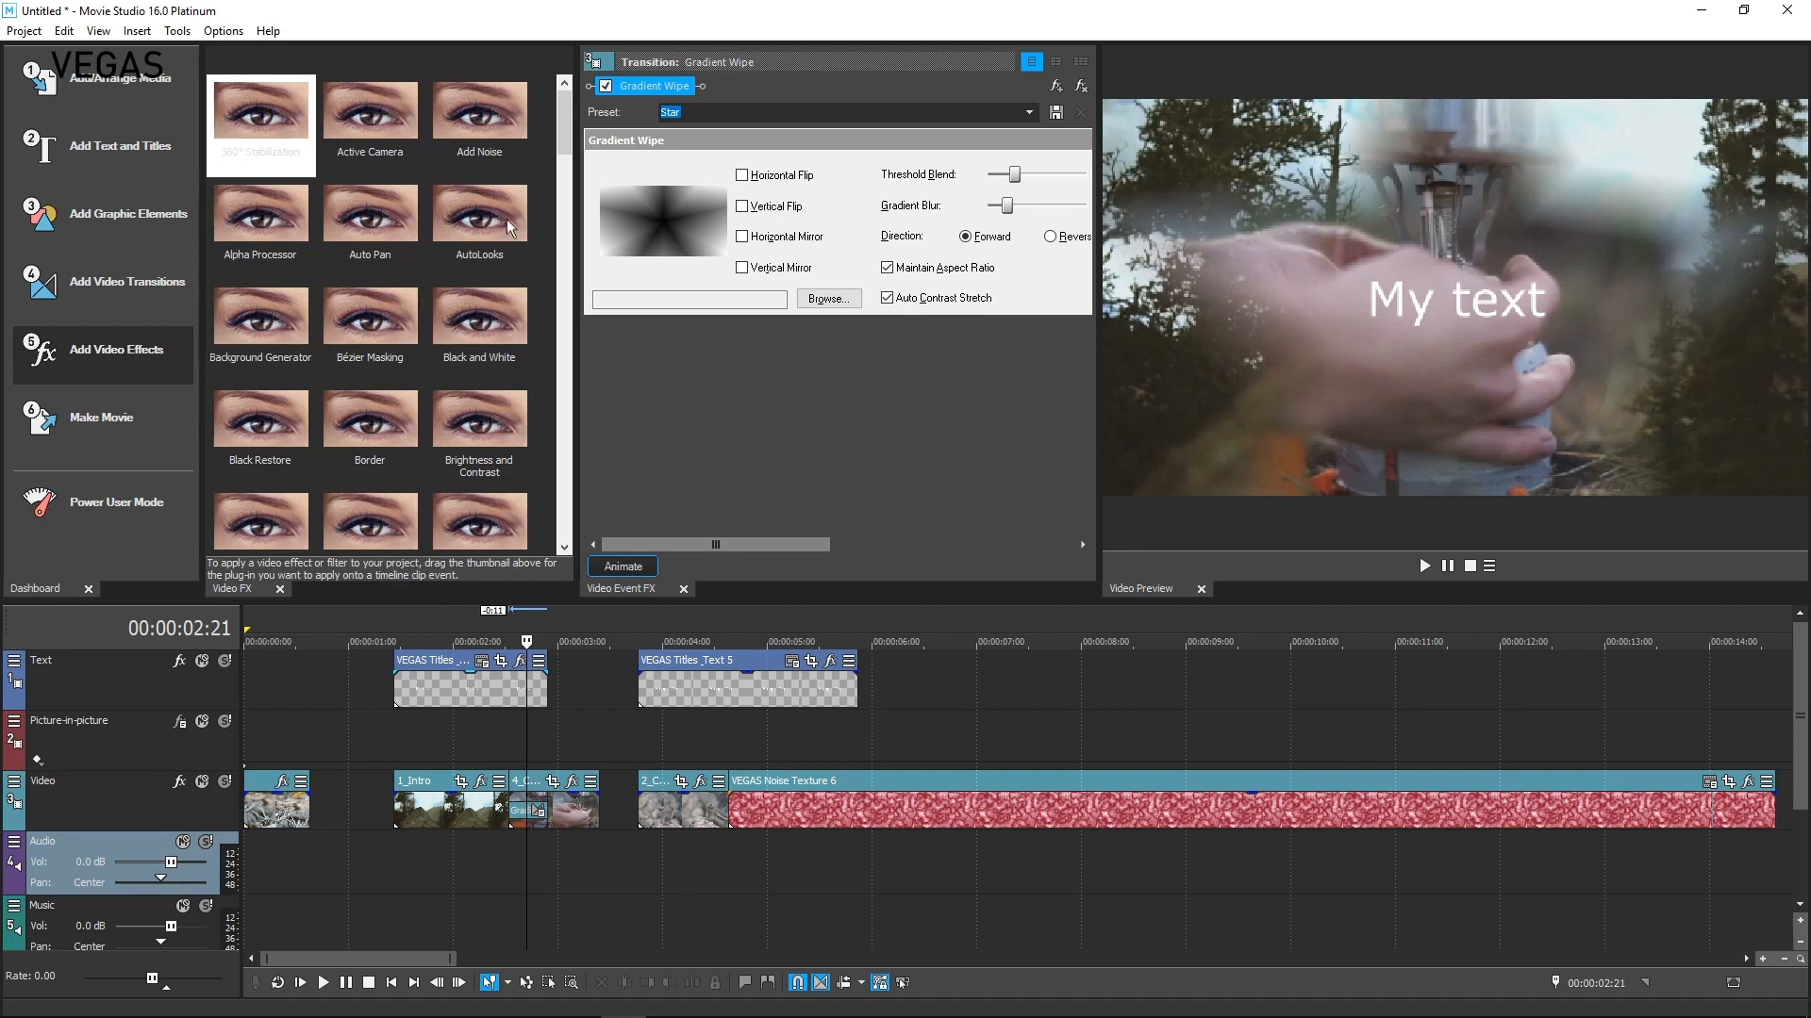
{"action": "left_click_drag", "start_coordinate": [479, 338], "coordinate": [424, 815]}
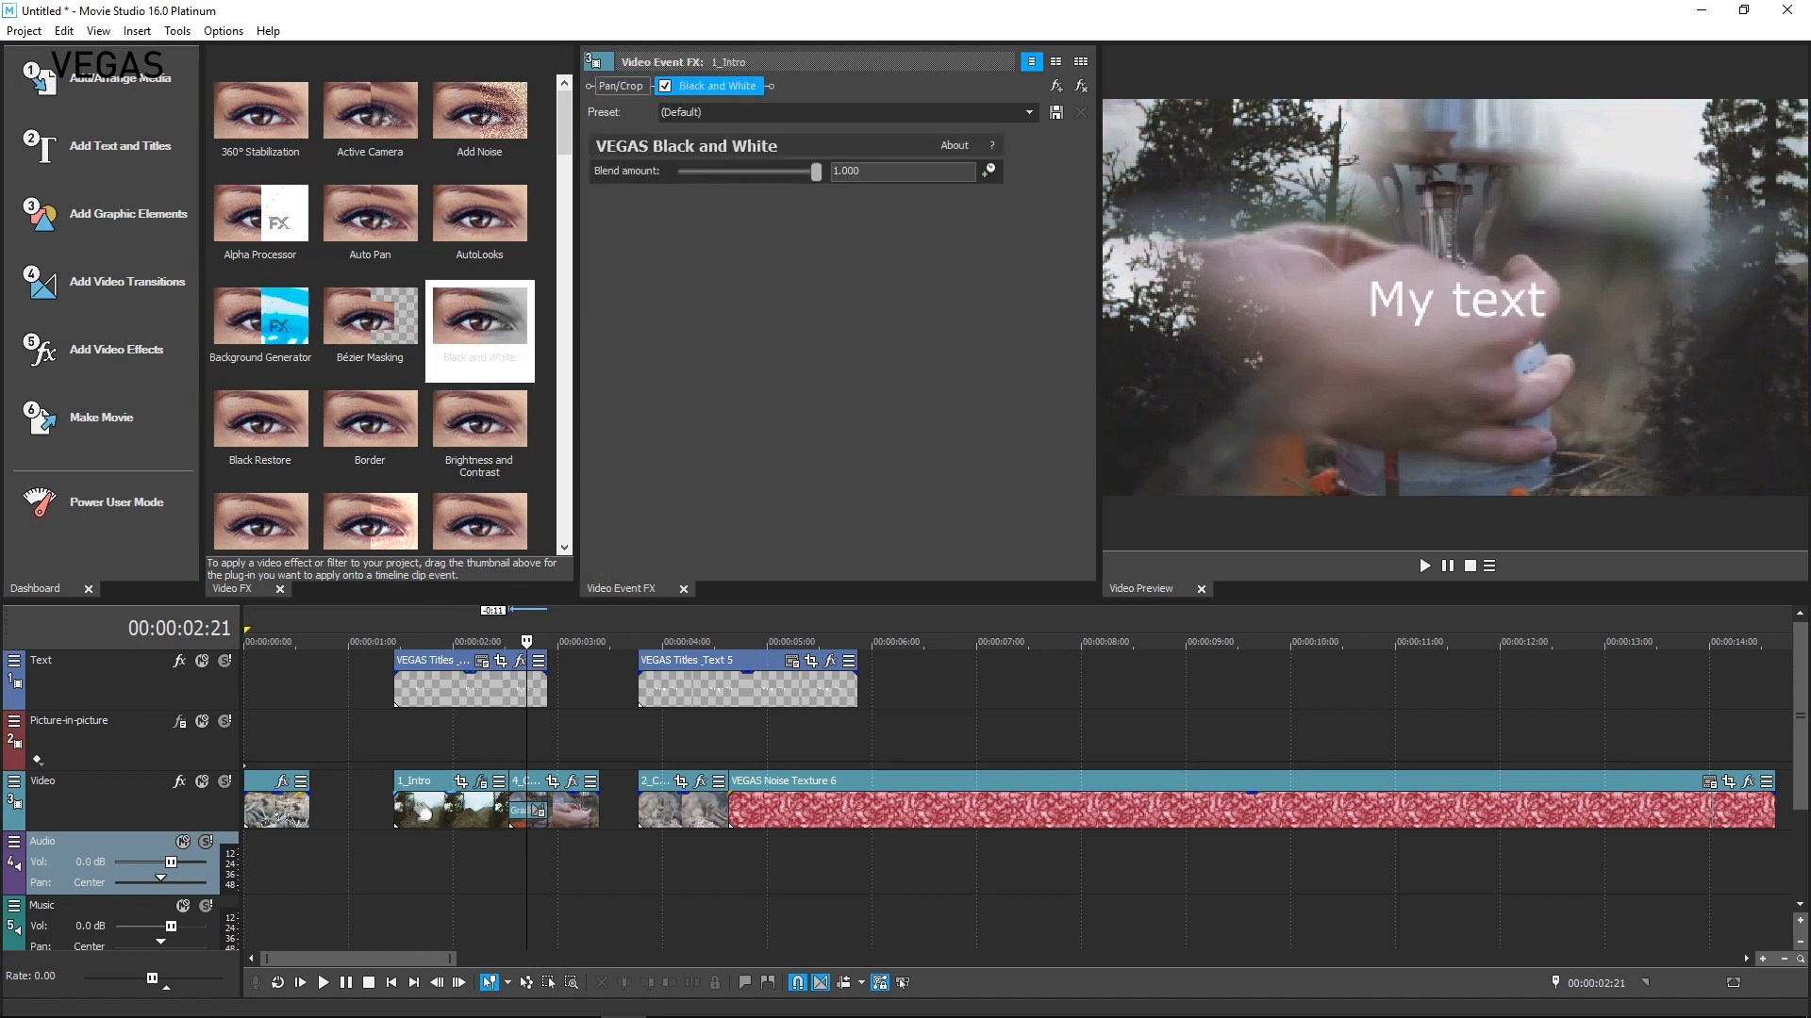
{"action": "left_click", "coordinate": [415, 809]}
{"action": "mouse_move", "coordinate": [812, 171]}
{"action": "left_mouse_down"}
{"action": "mouse_move", "coordinate": [739, 185]}
{"action": "mouse_move", "coordinate": [818, 195]}
{"action": "left_mouse_up"}
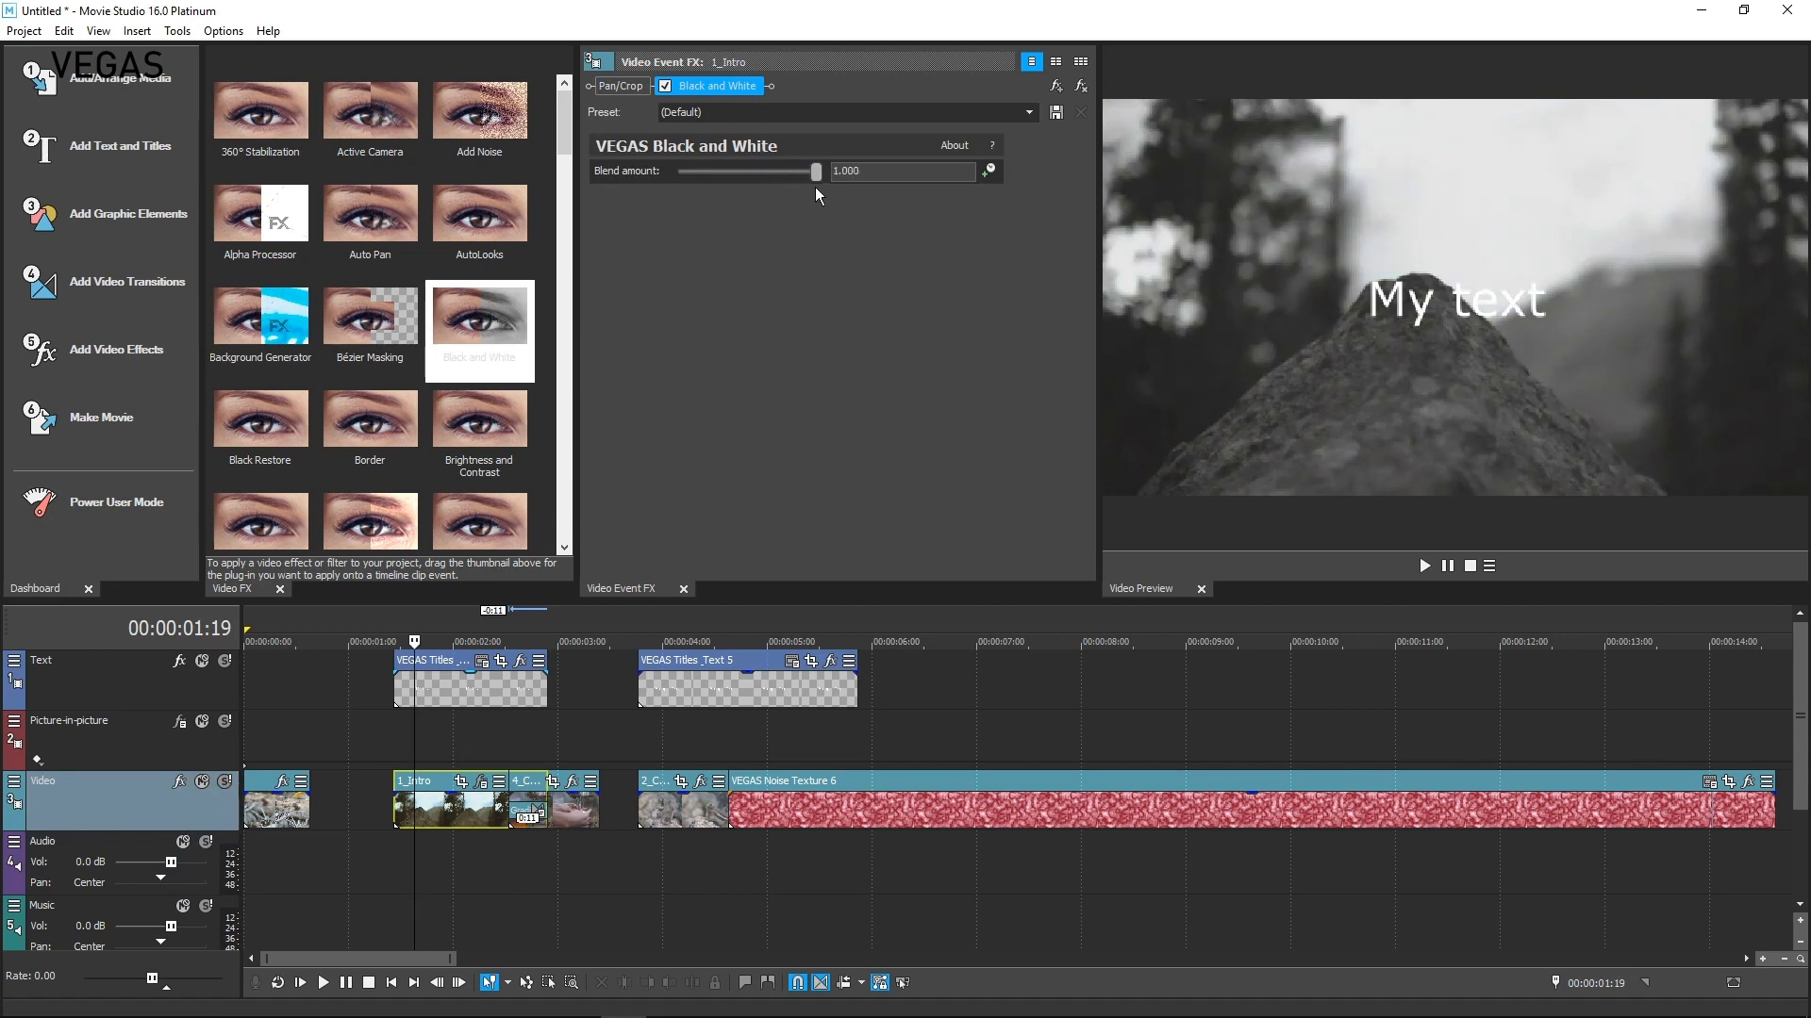
Open the Make Movie destination options and cancel them
{"action": "left_click", "coordinate": [92, 425]}
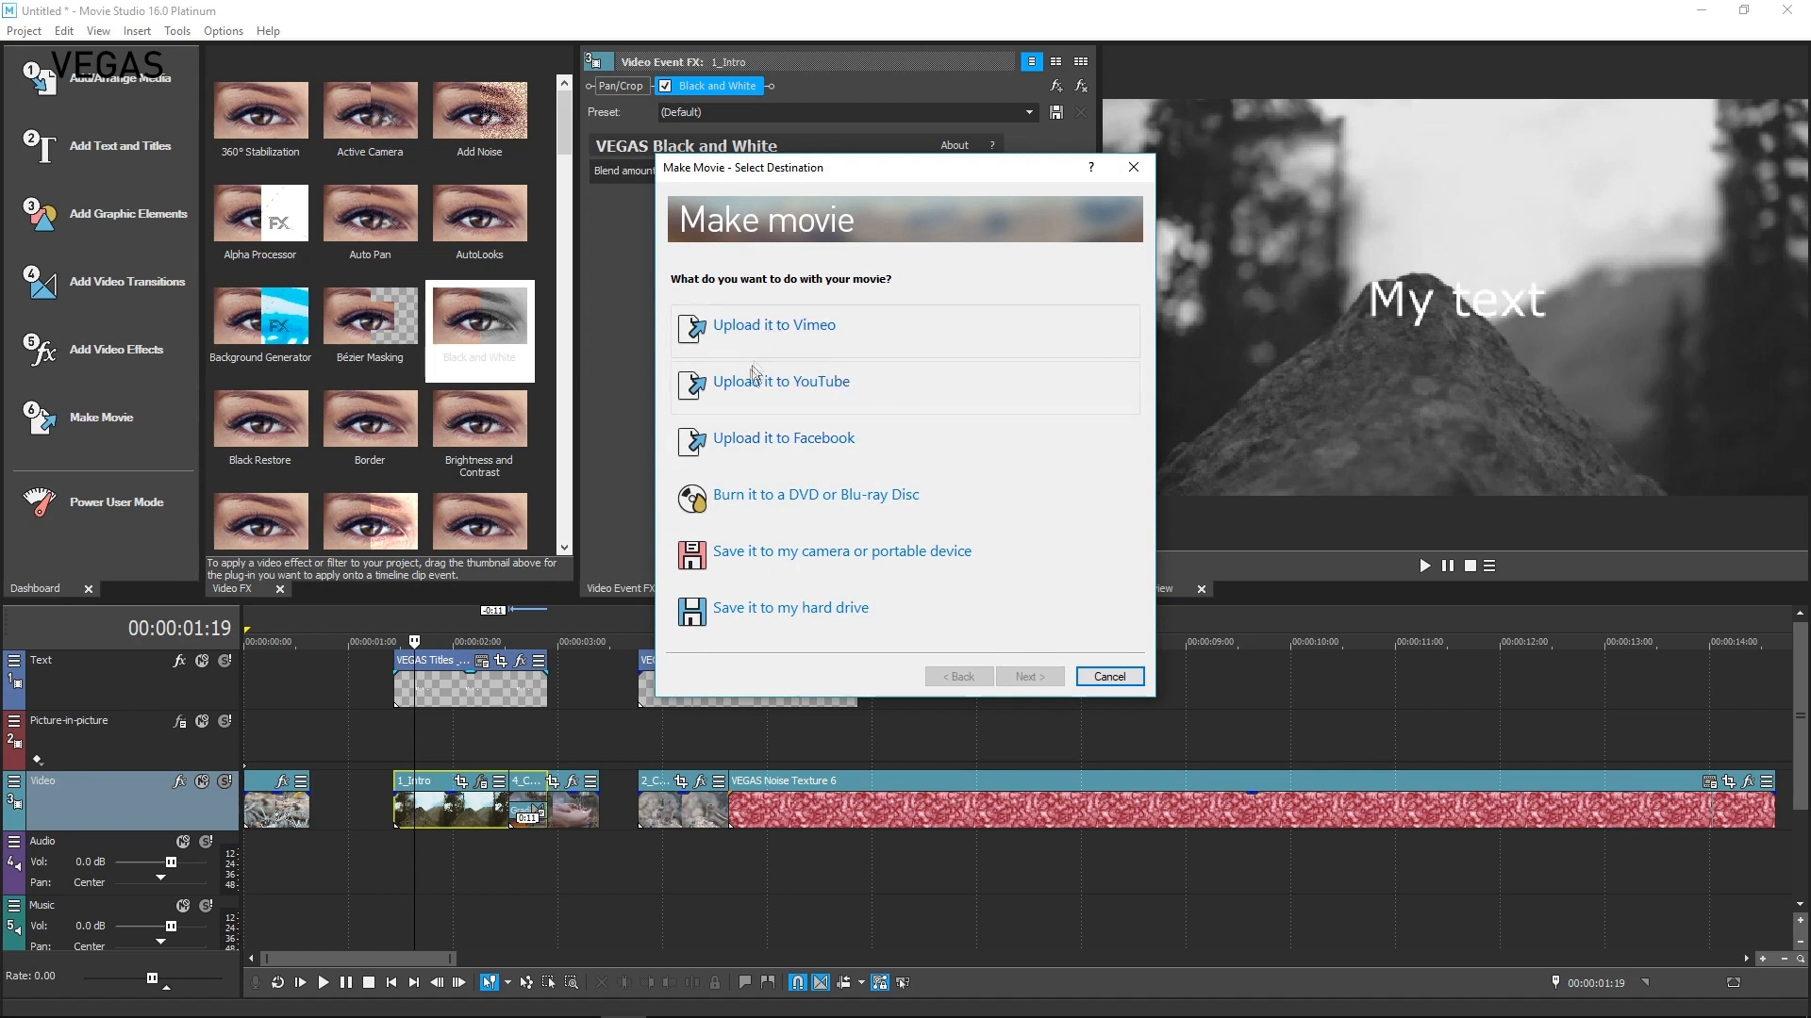
{"action": "left_click", "coordinate": [1118, 681]}
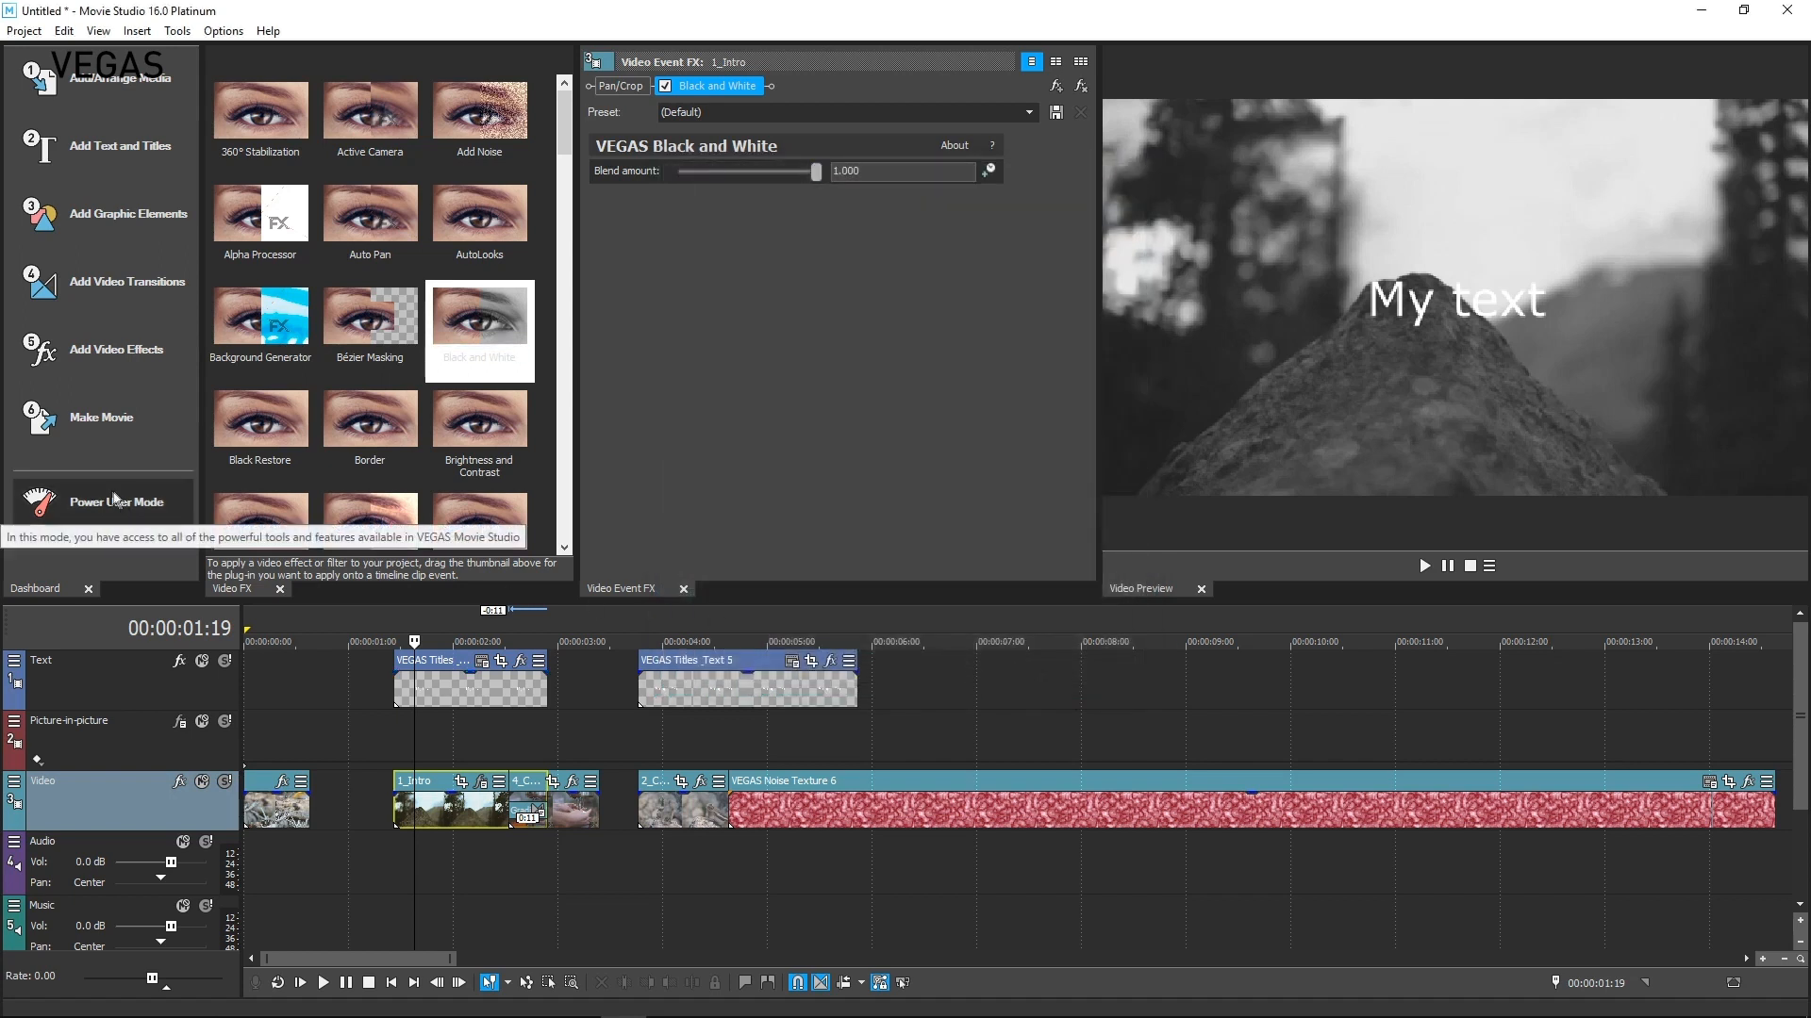